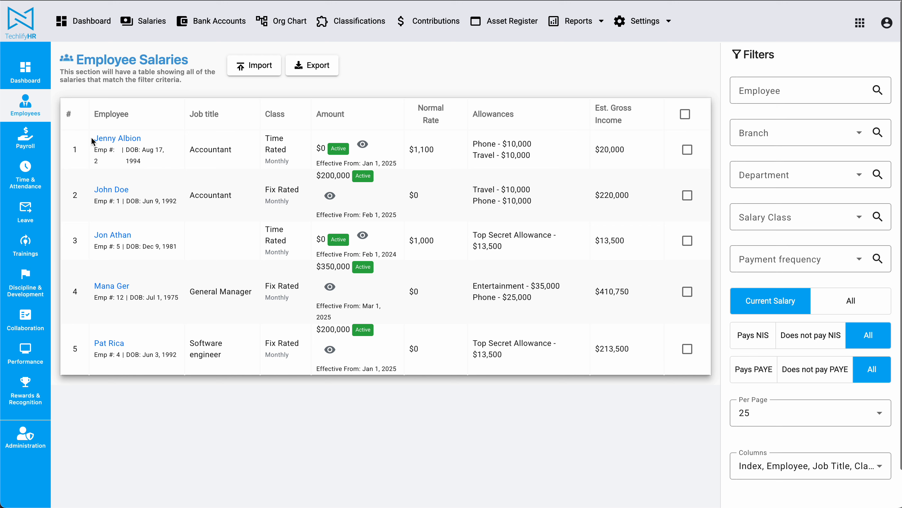
Examine the employees' salary classes, amounts, normal rates and estimated gross income in the Employee Salaries table.
left_click_drag(92, 138, 175, 140)
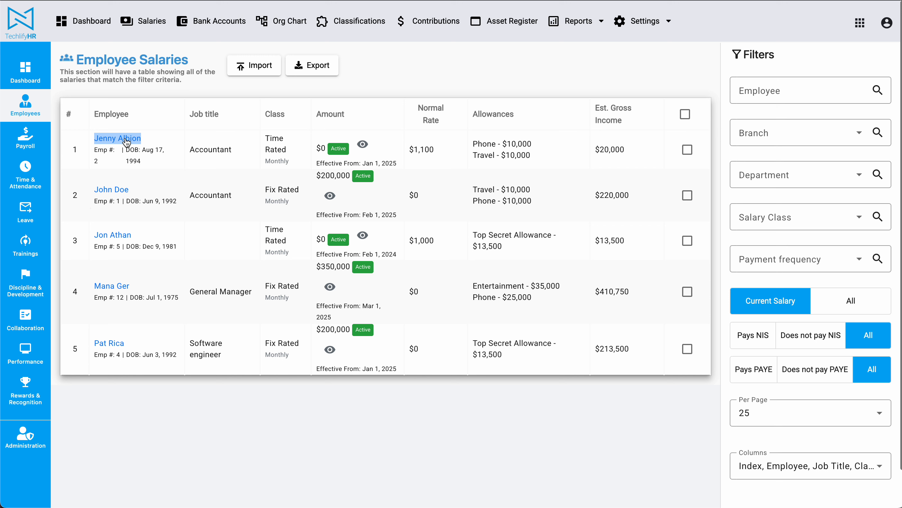
triple_click(271, 157)
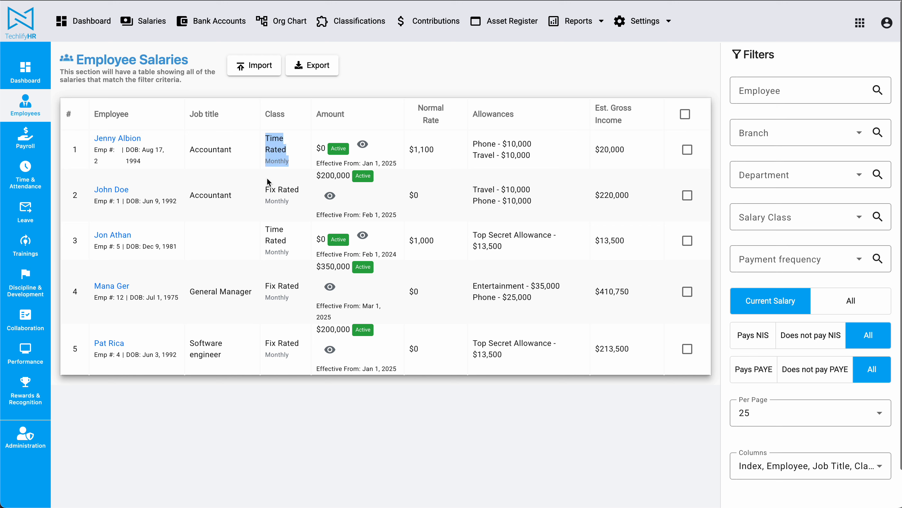
left_click_drag(276, 230, 276, 235)
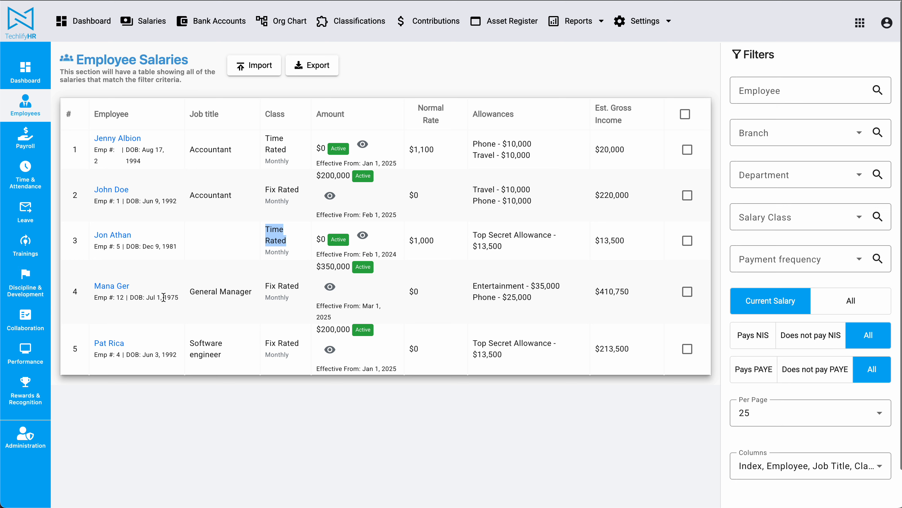
left_click_drag(265, 343, 298, 343)
left_click(317, 150)
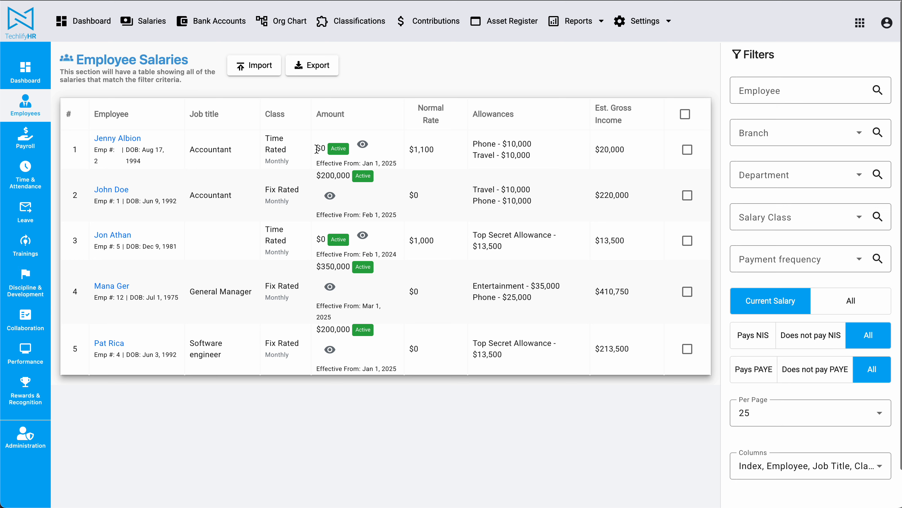
double_click(333, 175)
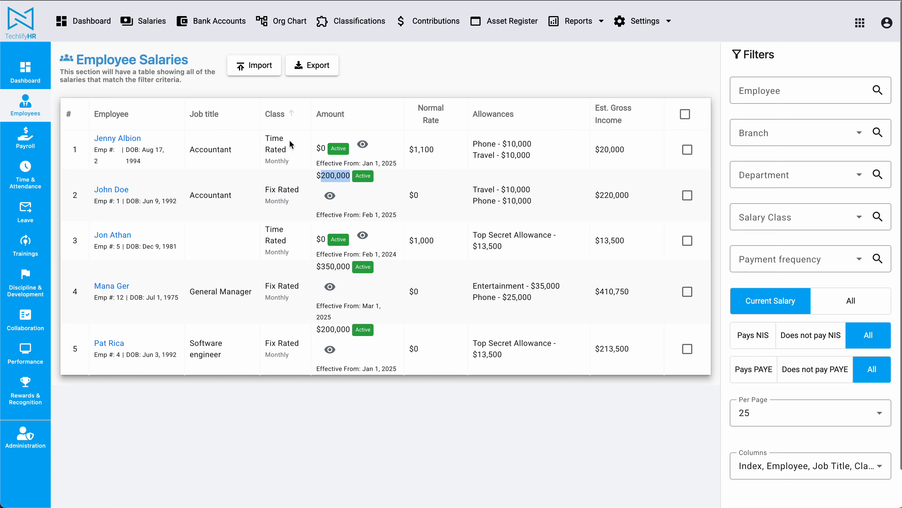
double_click(320, 145)
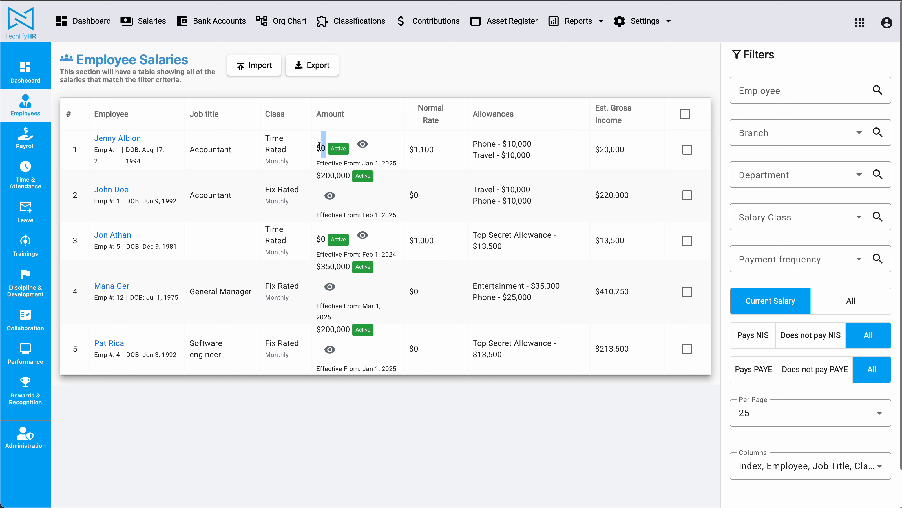
left_click_drag(324, 147, 316, 147)
double_click(413, 149)
left_click(413, 243)
double_click(412, 243)
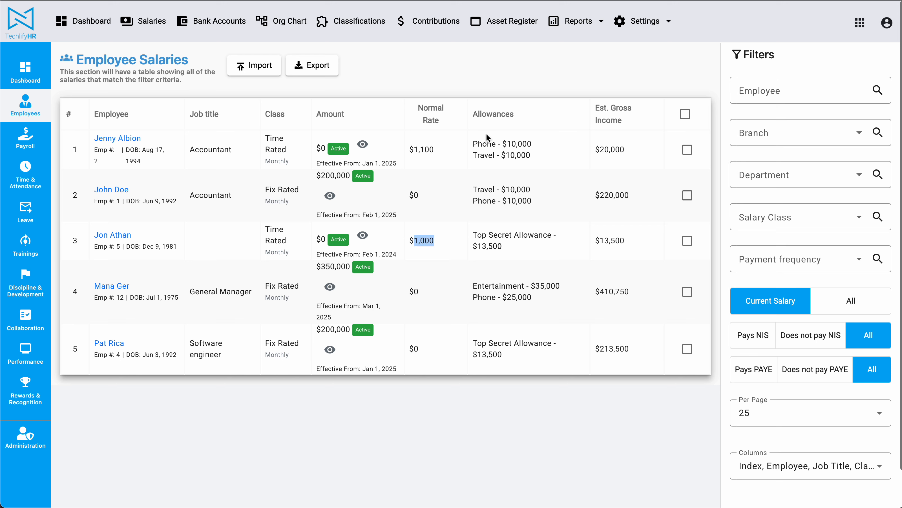
triple_click(603, 148)
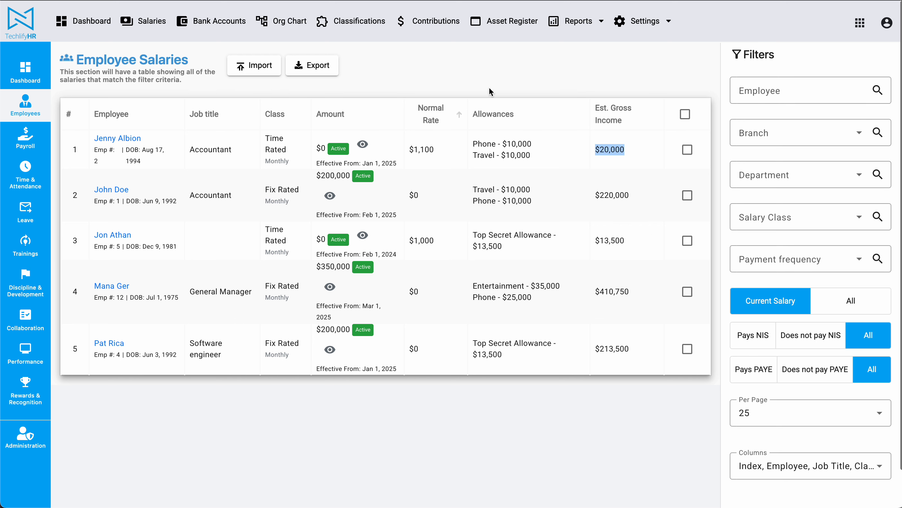
Filter the salaries to the Berbice branch and check the choices offered by the department filter.
left_click(836, 124)
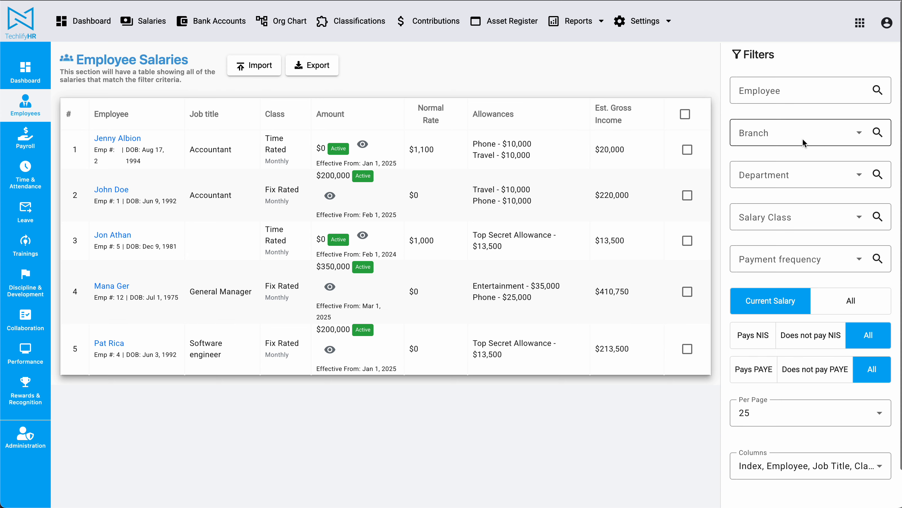
left_click(763, 140)
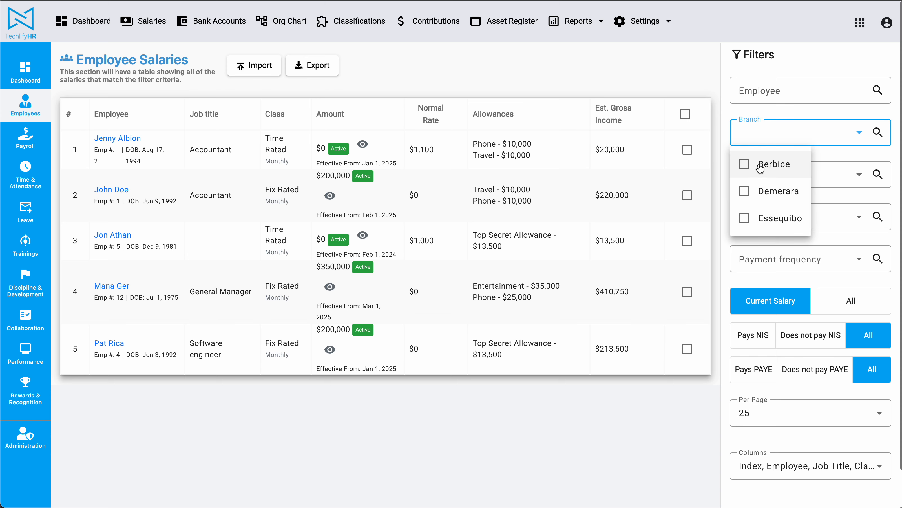
left_click(744, 165)
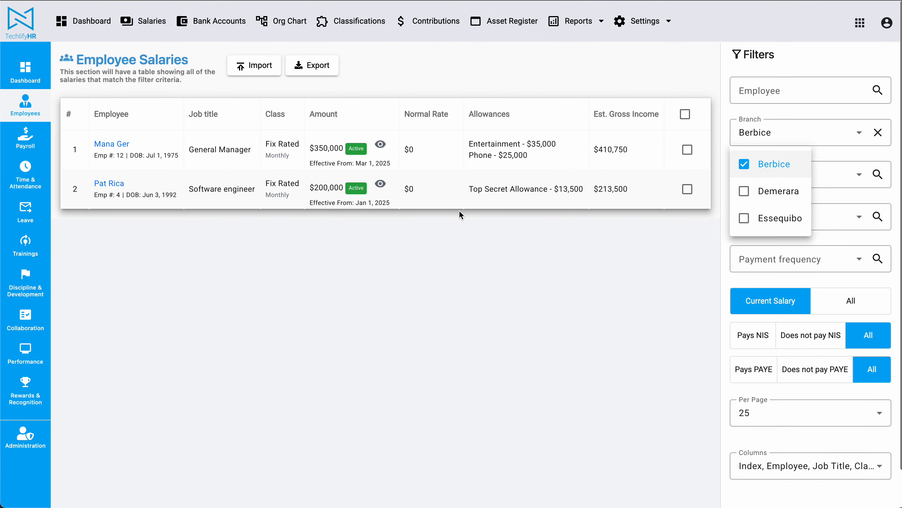
left_click(458, 211)
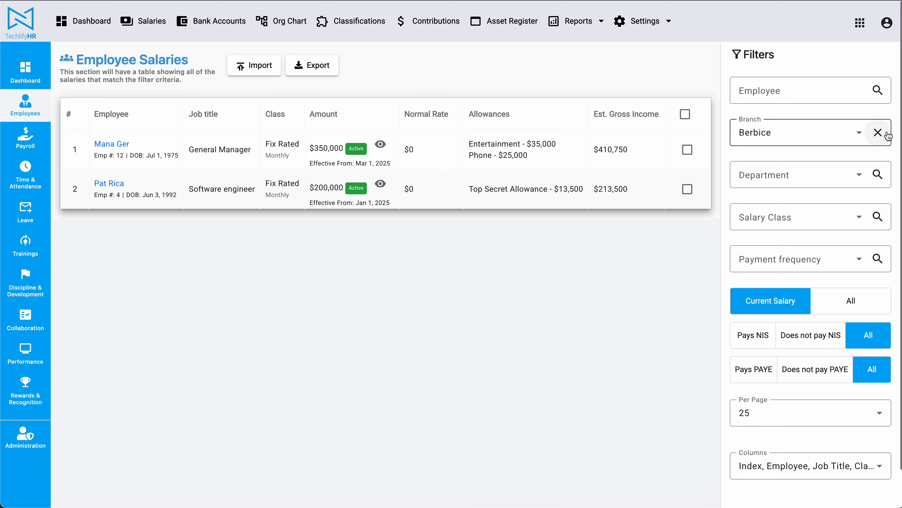
left_click(804, 180)
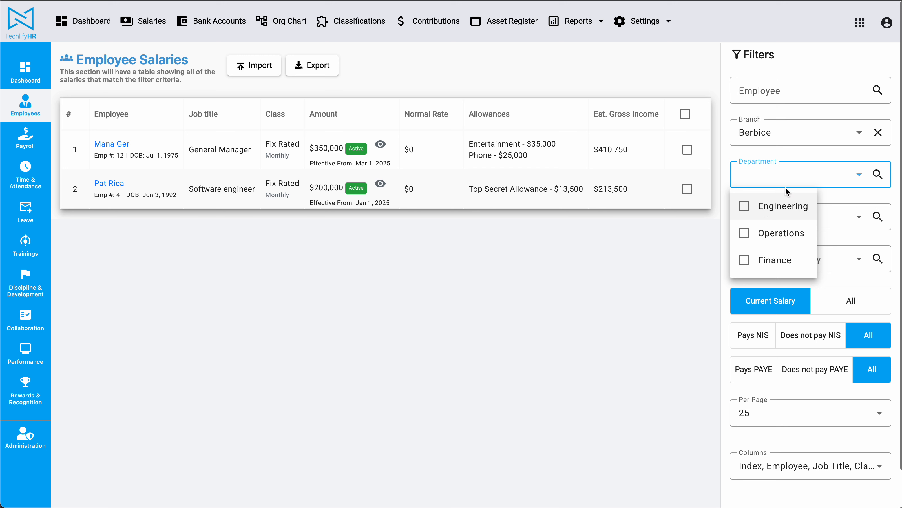
left_click(640, 287)
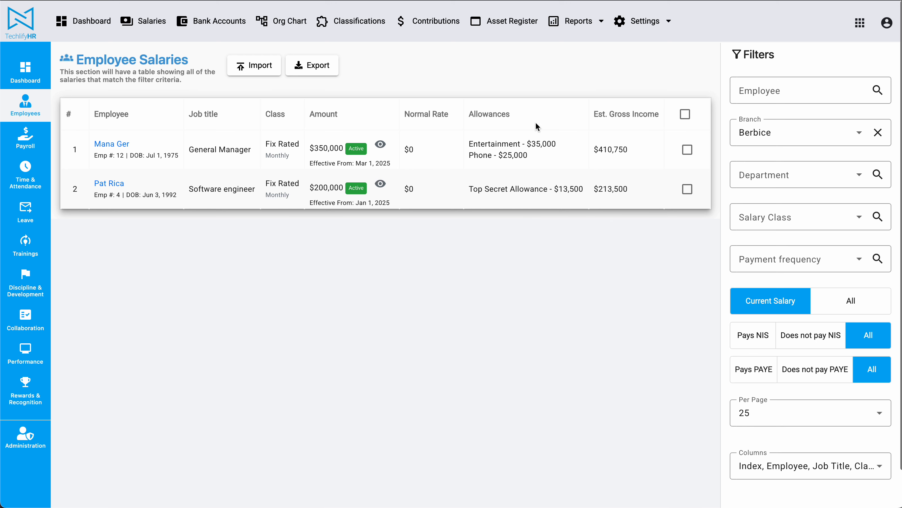
Add the Branch, Department and Std.Overtime columns to the salaries table.
left_click(786, 467)
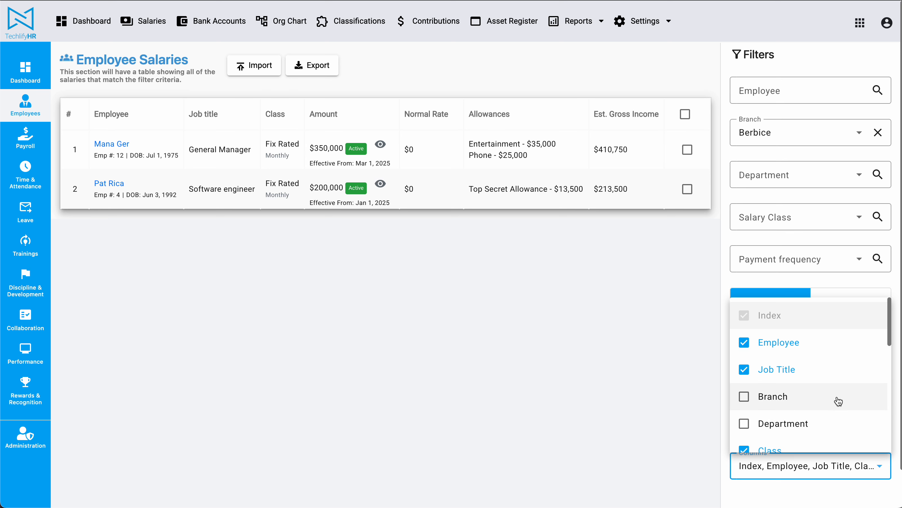
left_click(813, 398)
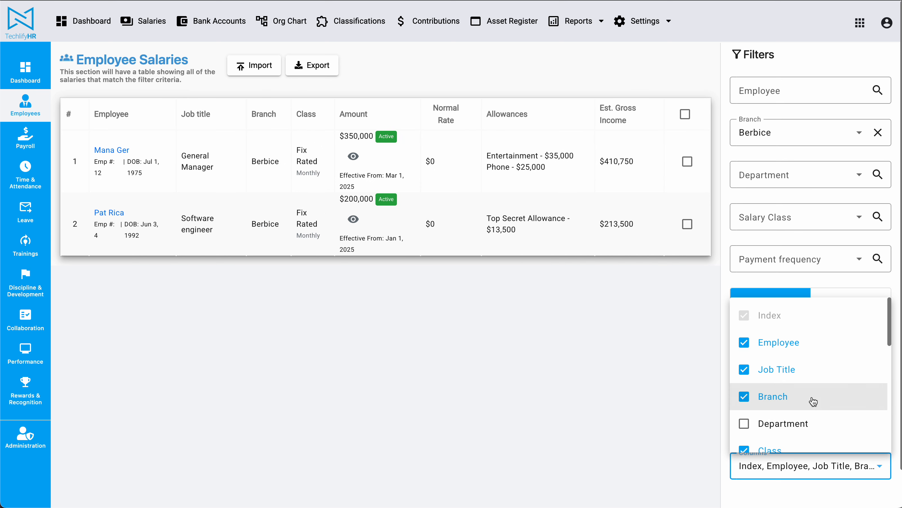
left_click(781, 425)
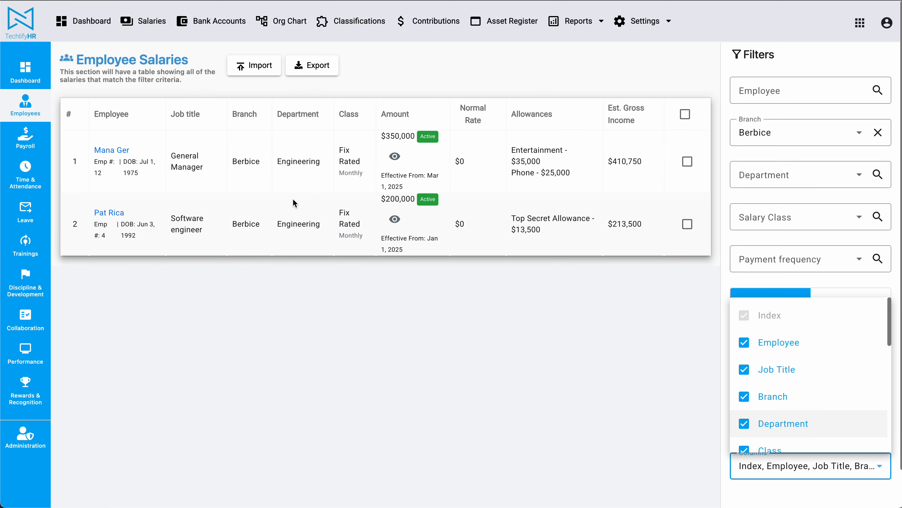
scroll(825, 383, "down", 6)
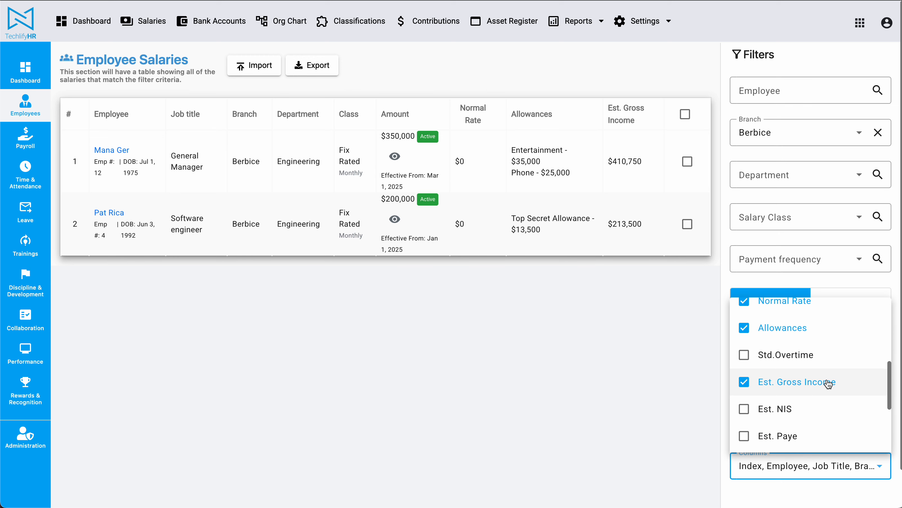
left_click(800, 342)
Add the Est. NIS, Est. Paye, Est. Net Income, Overtime Rate, Work Days and Closed on columns to the table.
scroll(800, 342, "down", 2)
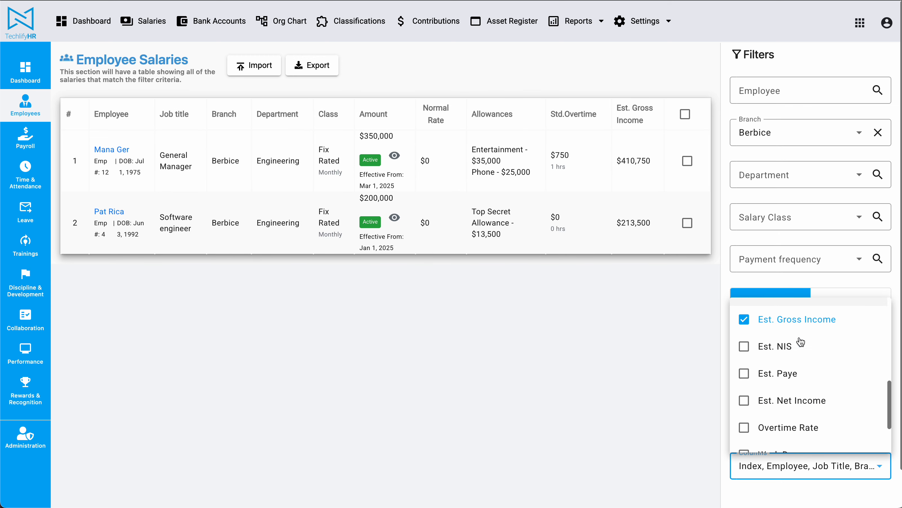
left_click(775, 333)
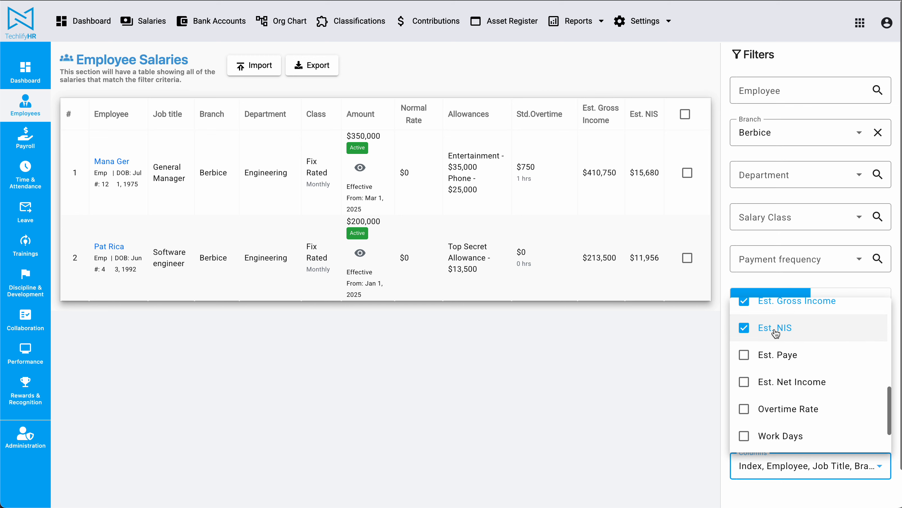
left_click(776, 354)
scroll(793, 344, "down", 1)
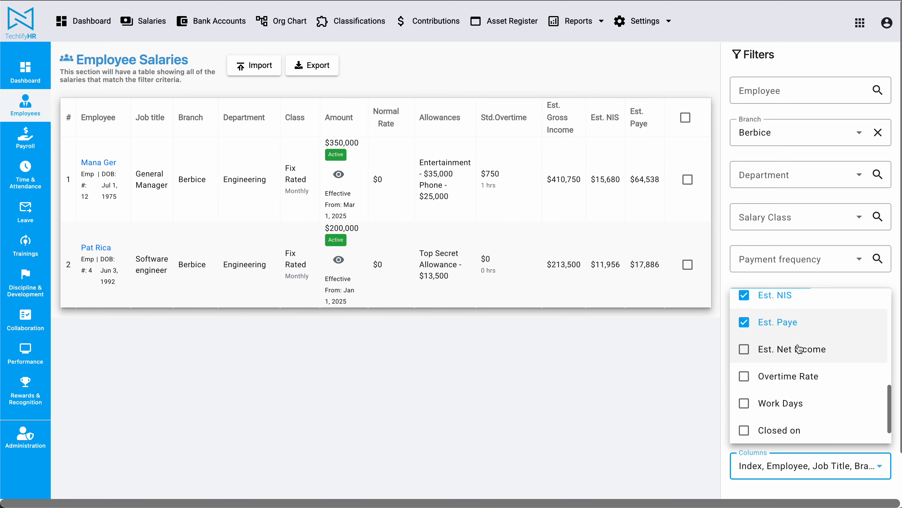
left_click(793, 345)
scroll(793, 345, "down", 1)
left_click(793, 345)
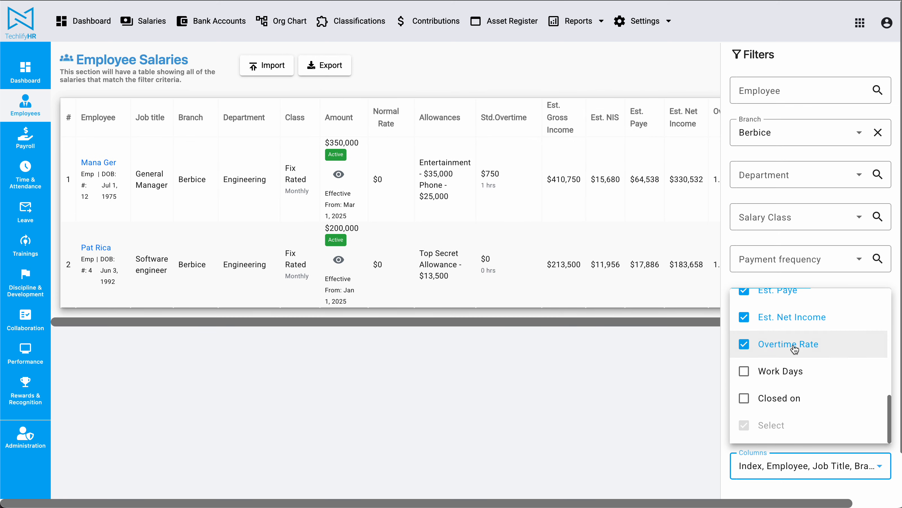
left_click(772, 370)
left_click(774, 394)
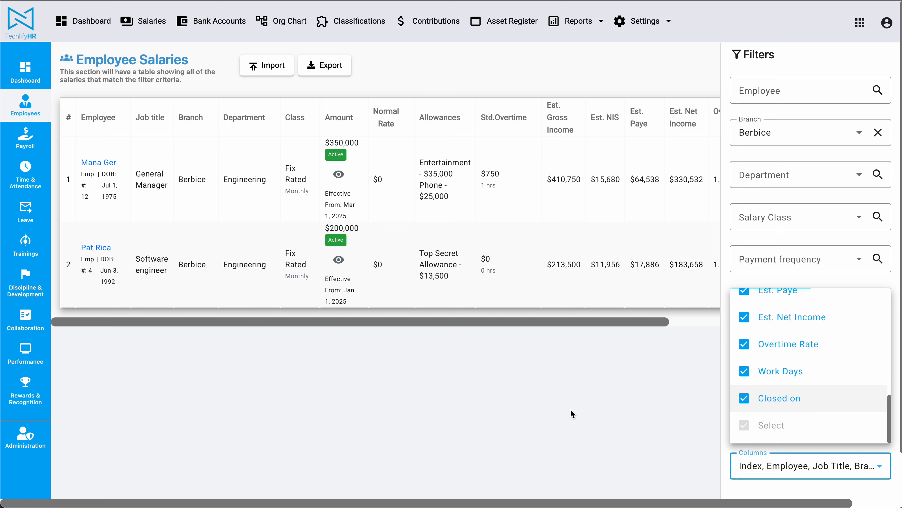
left_click(560, 454)
Review the added columns across the widened table, then export the filtered salaries and open the downloaded file.
scroll(560, 238, "right", 5)
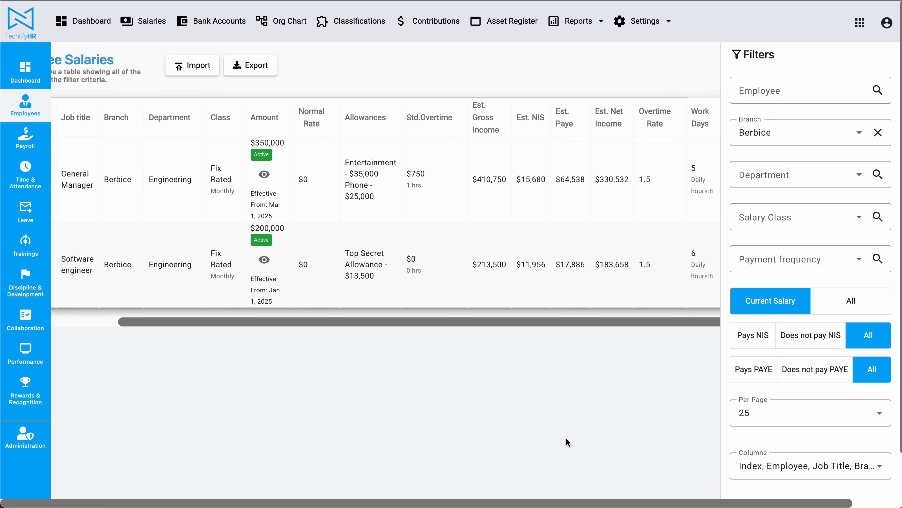
scroll(551, 197, "left", 5)
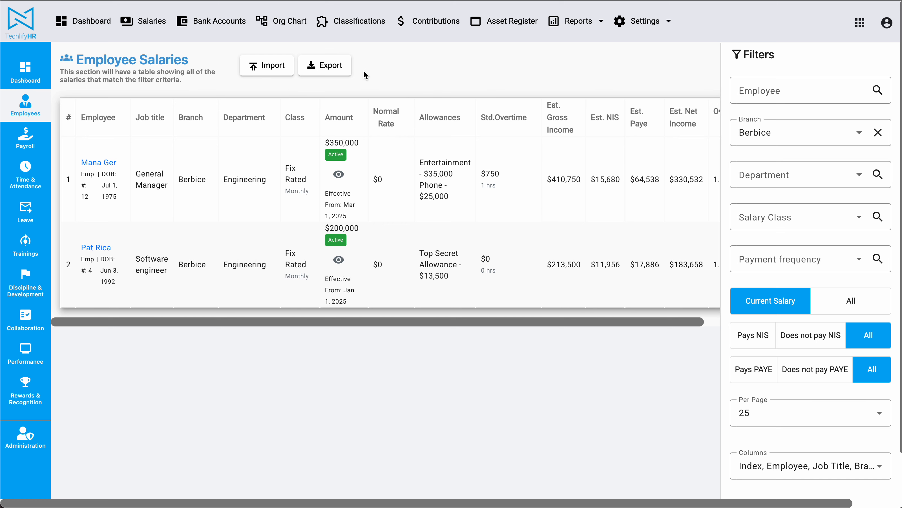
scroll(520, 192, "right", 5)
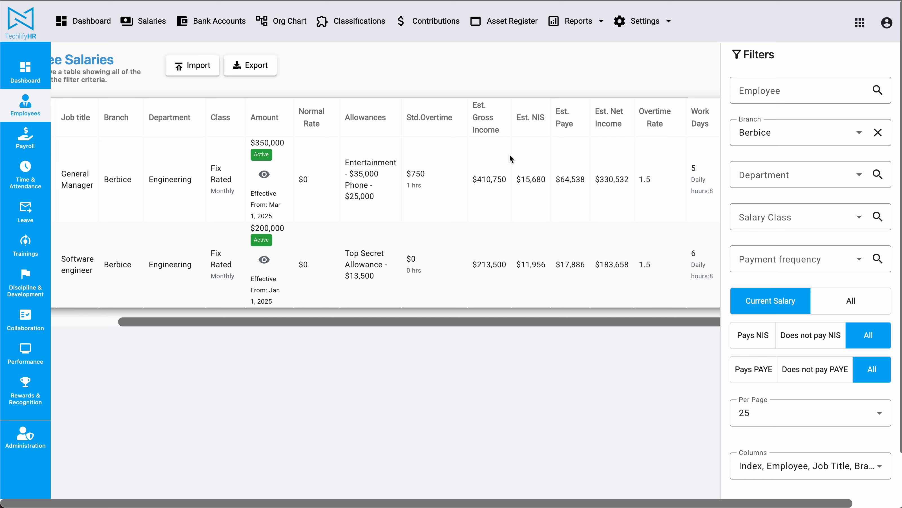
left_click(777, 469)
left_click(497, 447)
left_click(251, 67)
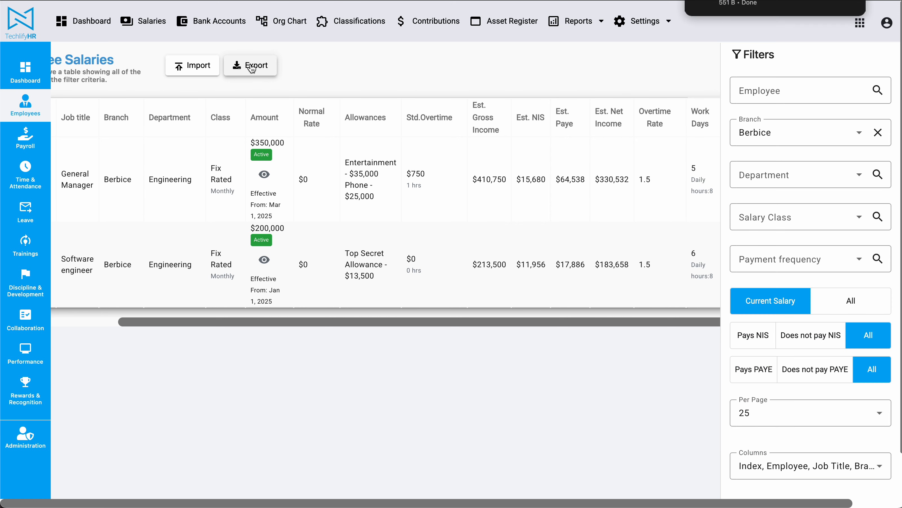
left_click(773, 5)
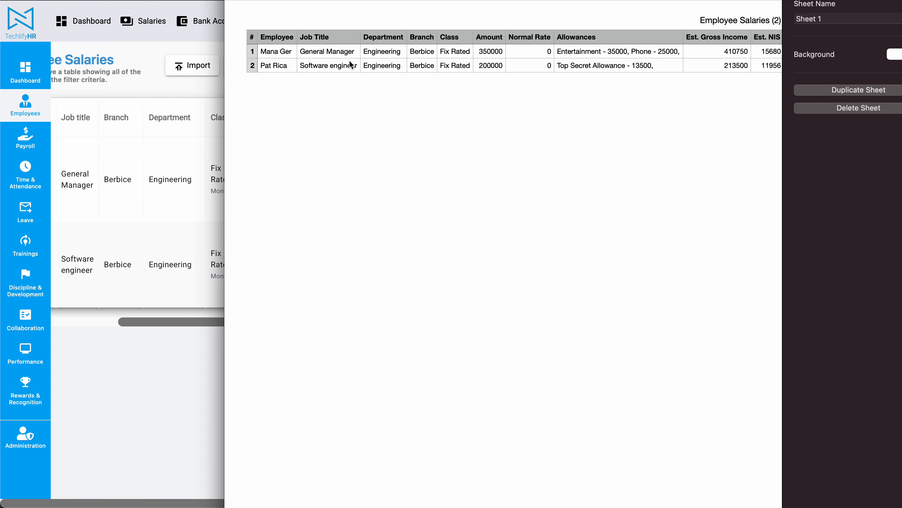
Look through the exported spreadsheet's columns, including the allowances of both employees.
scroll(297, 64, "right", 10)
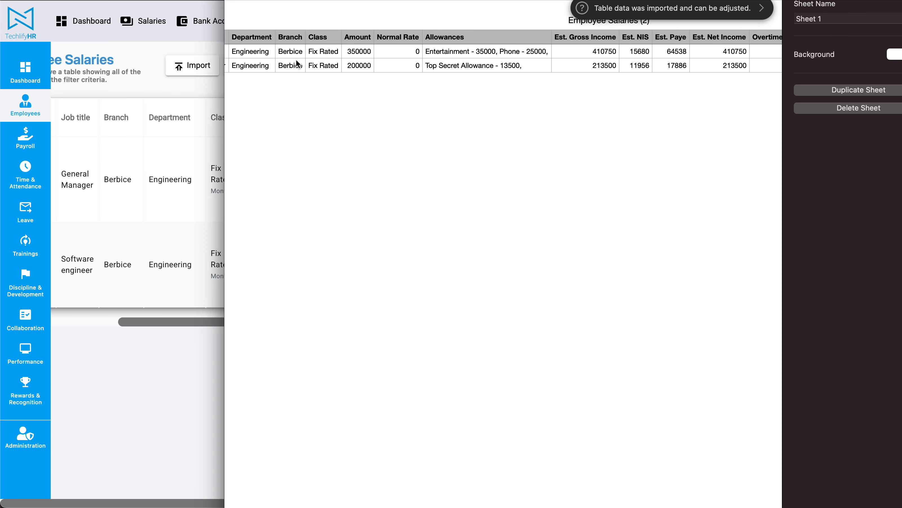
scroll(297, 64, "right", 5)
scroll(296, 63, "left", 15)
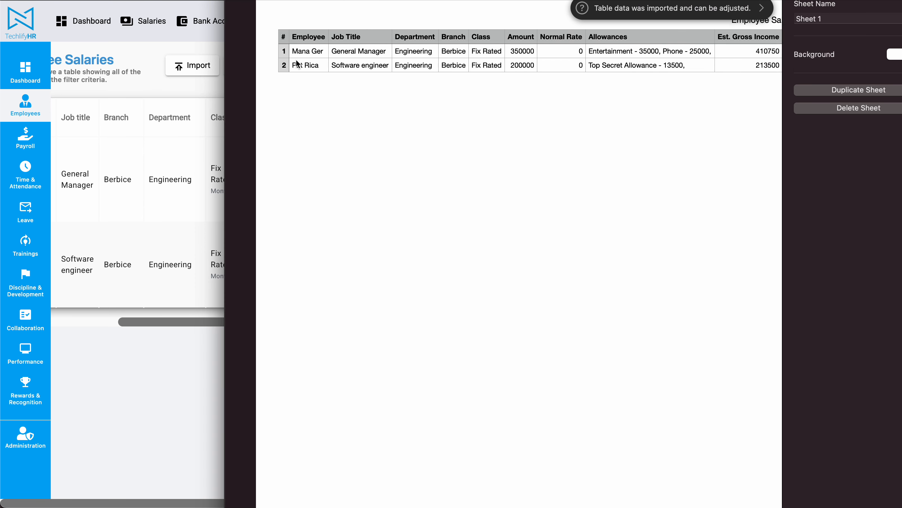
left_click(576, 54)
left_click(572, 65)
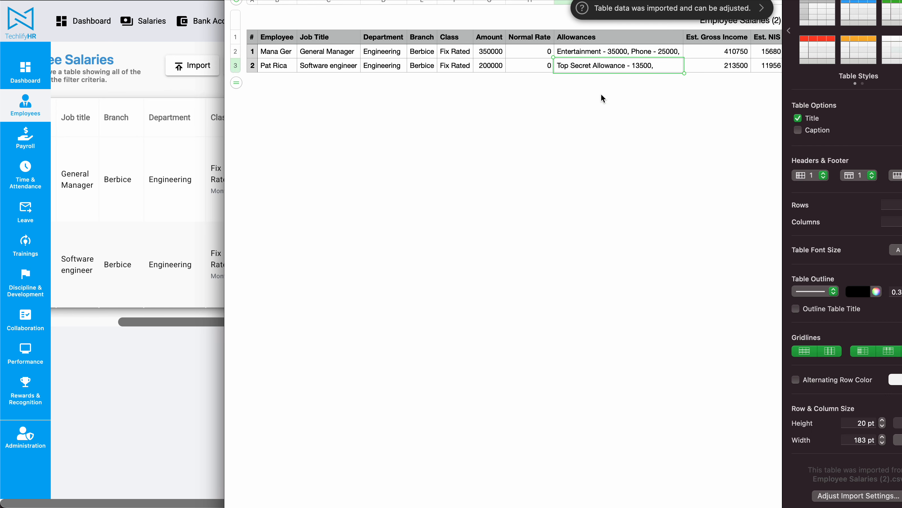
scroll(387, 64, "right", 15)
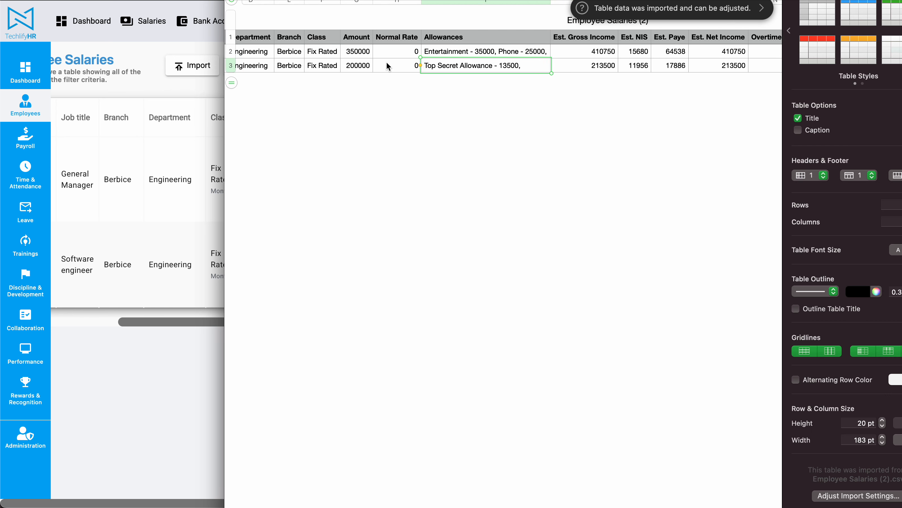
Switch back to TechlifyHR, reopen the employee salaries list without filters and select all employees in it.
key("super+Tab")
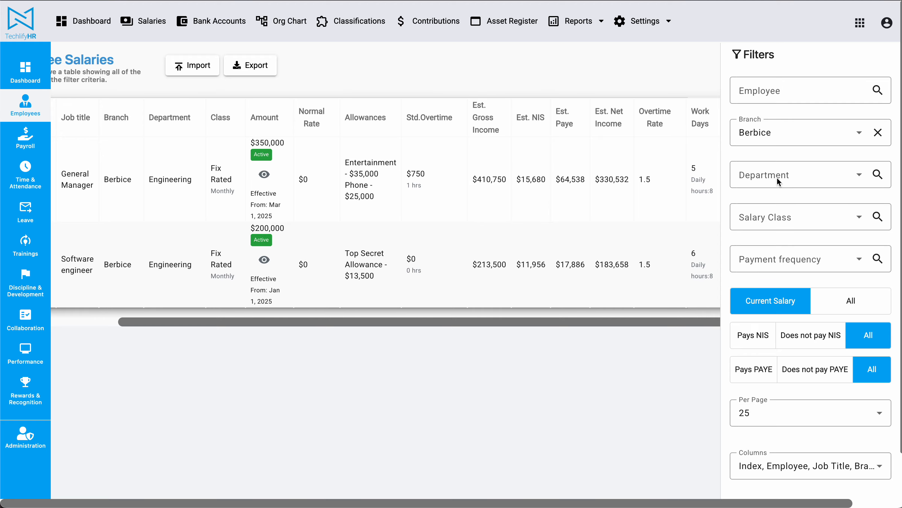
left_click(26, 106)
left_click(141, 23)
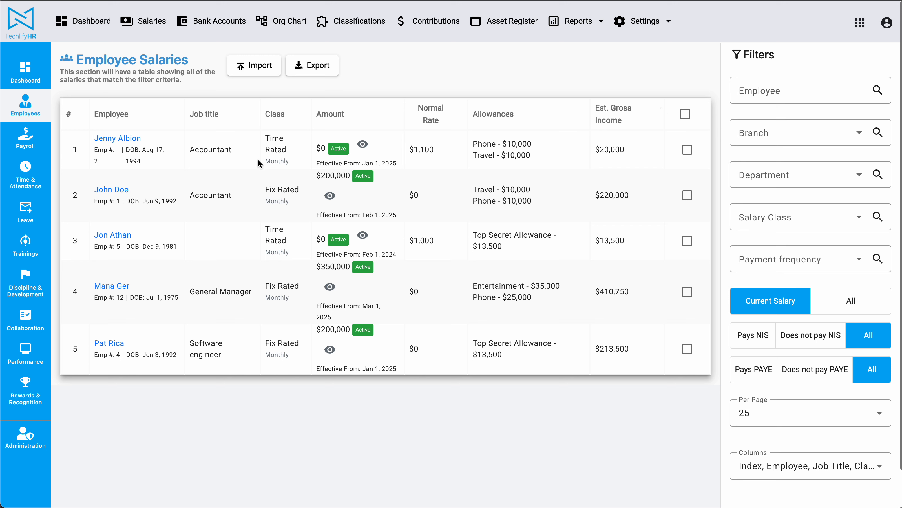
left_click(685, 114)
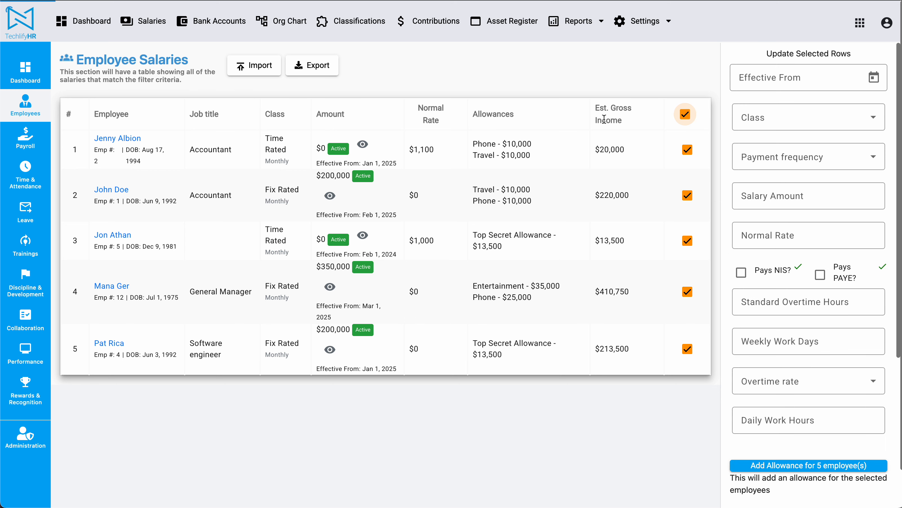
Clear the current selection, filter the salaries to the Engineering department and select all filtered employees.
left_click(683, 116)
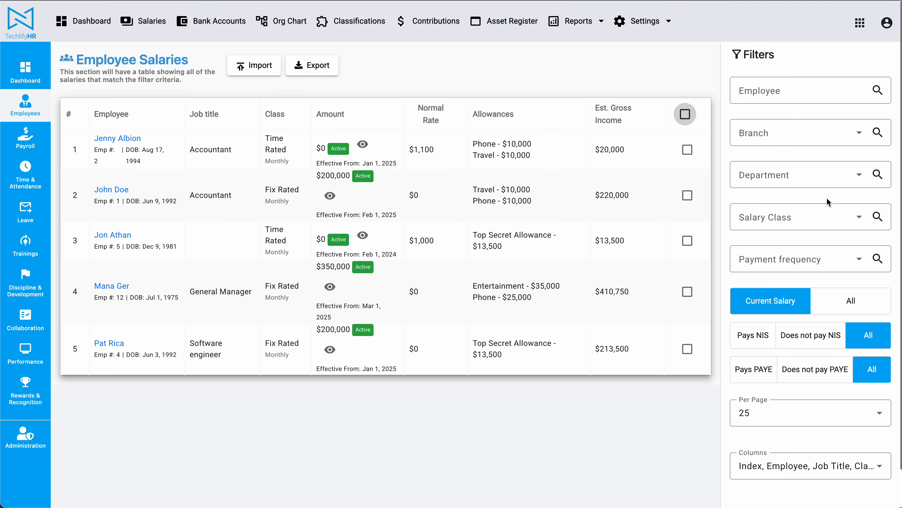
left_click(775, 177)
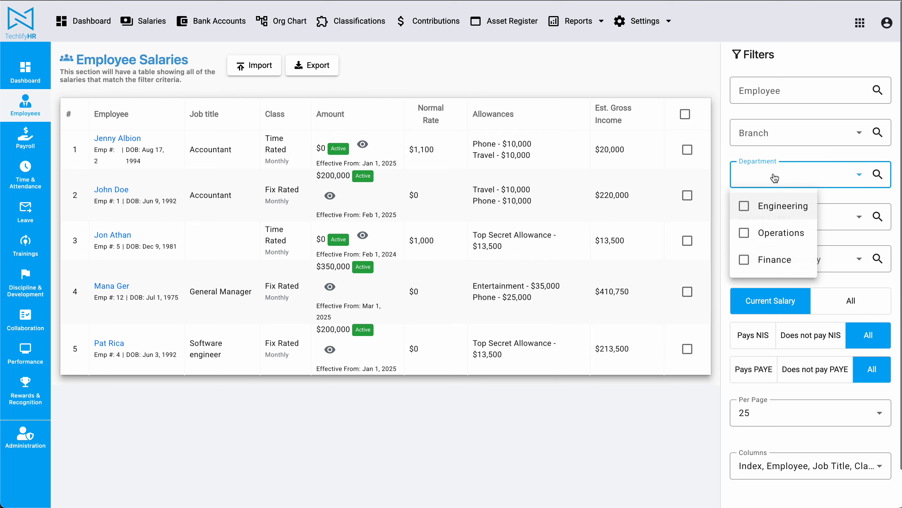
left_click(743, 206)
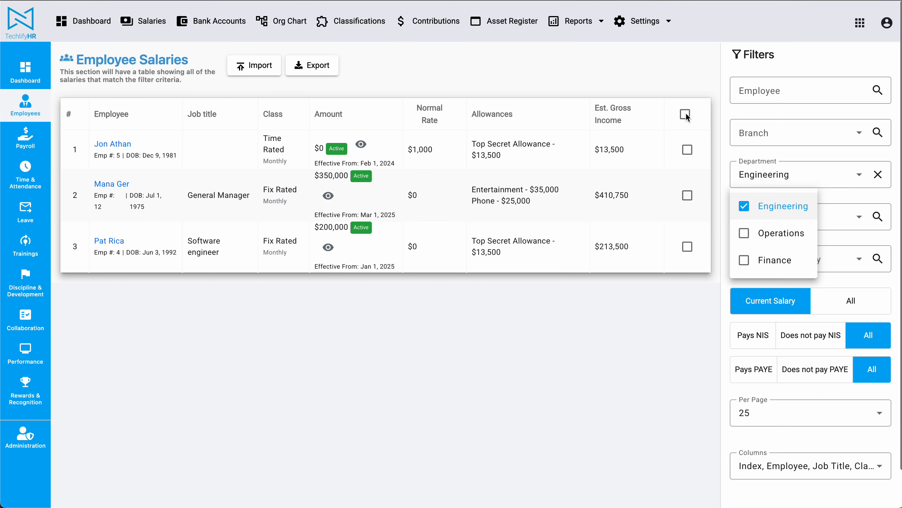
left_click(685, 113)
left_click(684, 114)
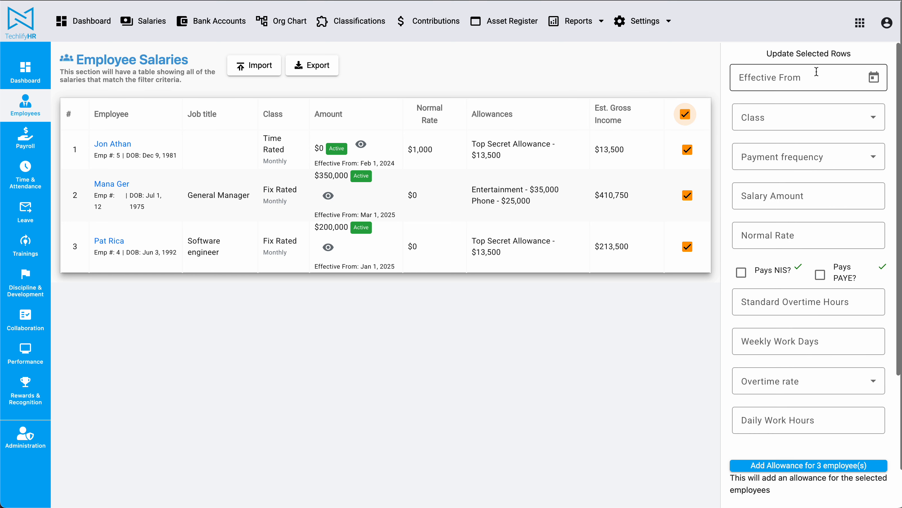
Examine the bulk update options for the selected employees, including the salary classes, allowances, deductions and allowance closing.
left_click(836, 108)
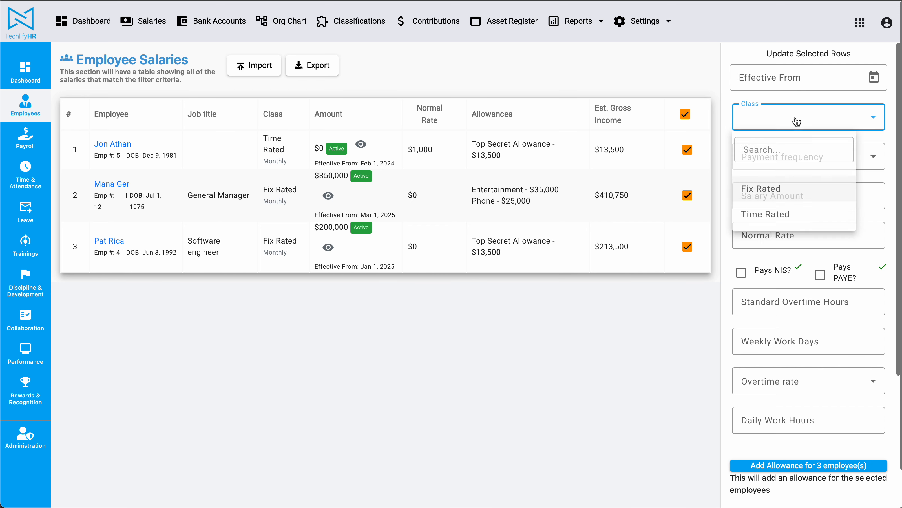
left_click(641, 322)
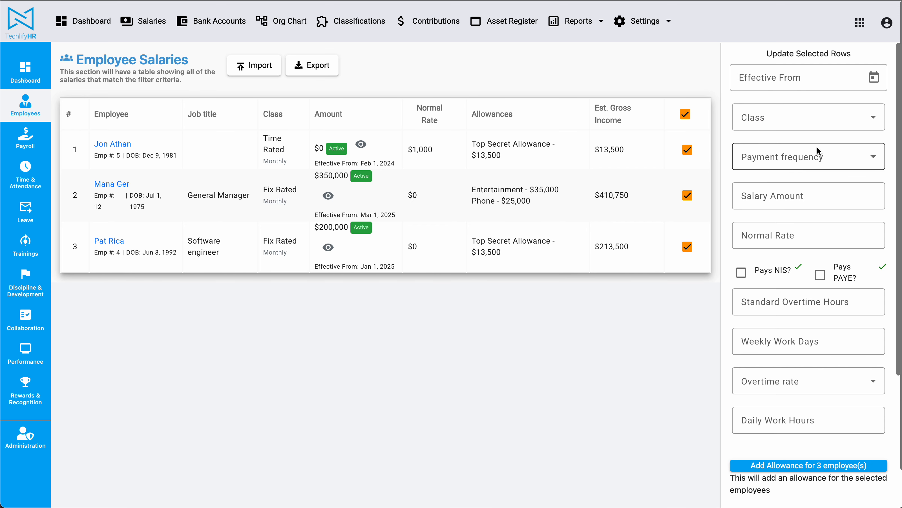
scroll(755, 250, "down", 3)
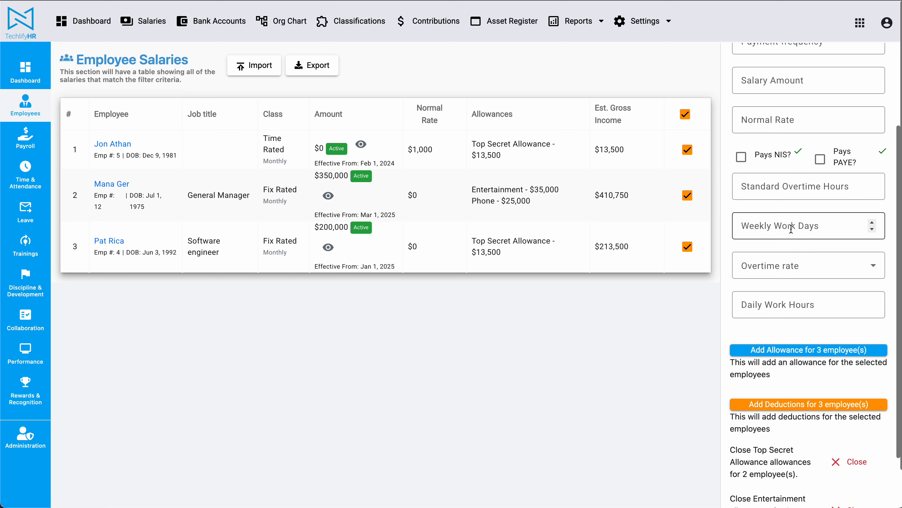
scroll(826, 220, "up", 3)
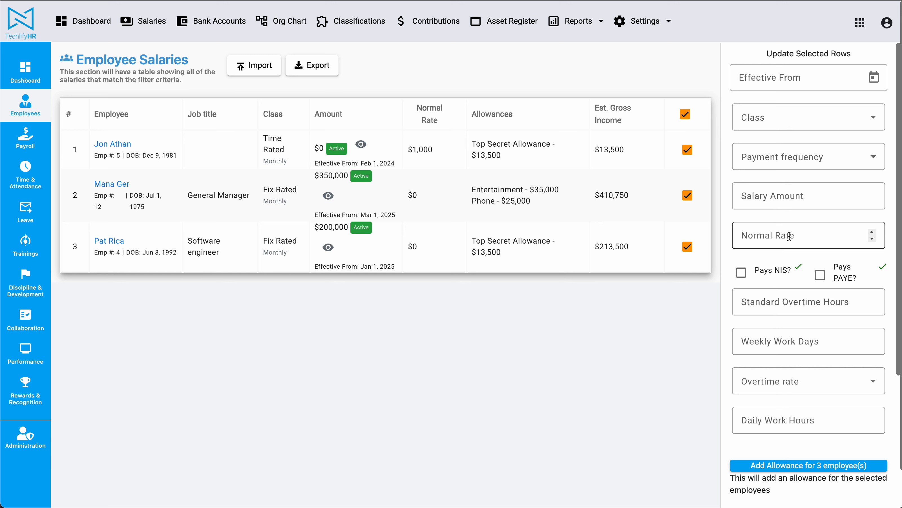
scroll(788, 236, "down", 5)
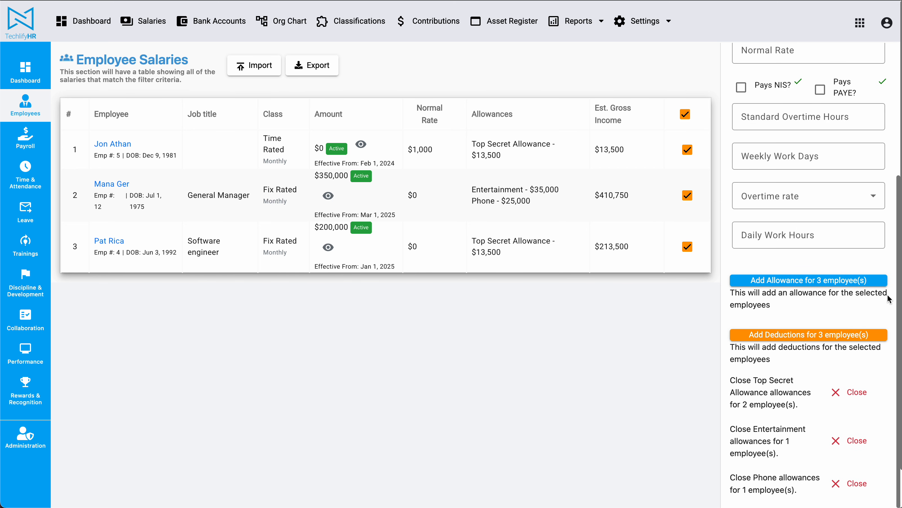
left_click_drag(772, 305, 733, 287)
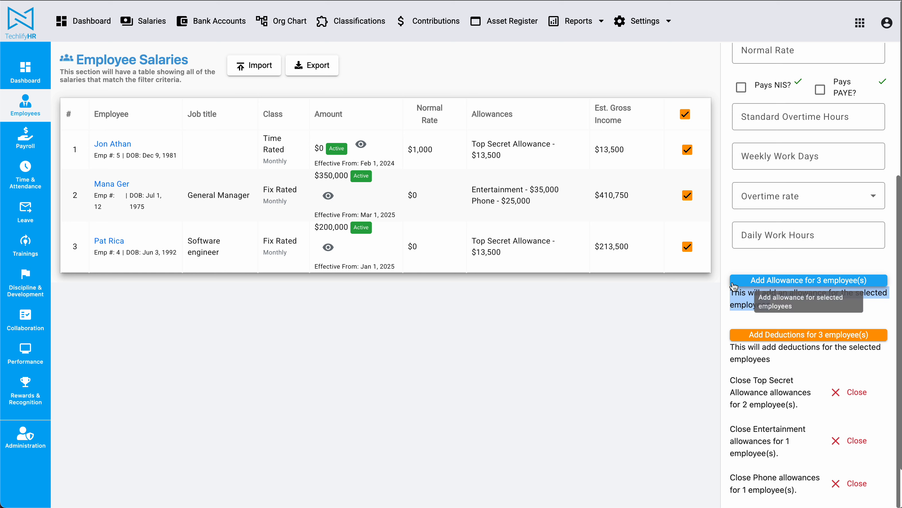
left_click(808, 312)
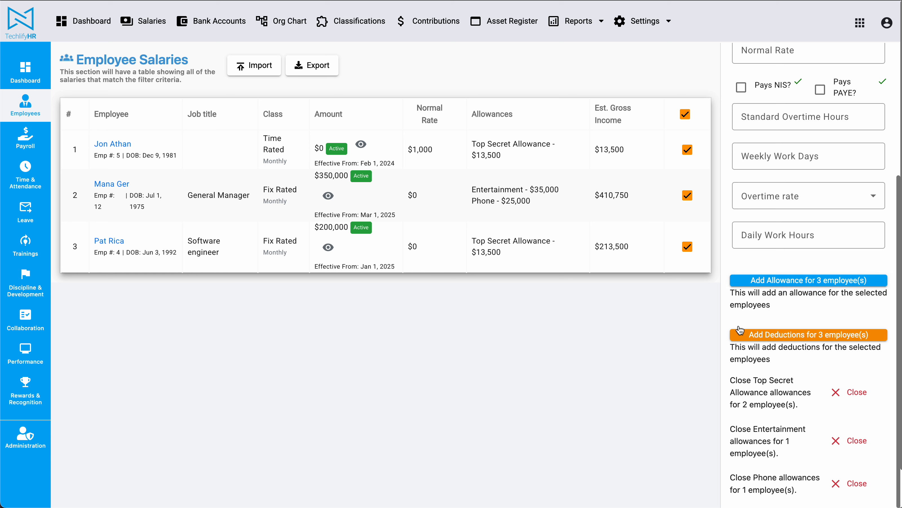
Start a new allowance for the selected employees with type Entertainment and start date 5/1/2025.
left_click(802, 281)
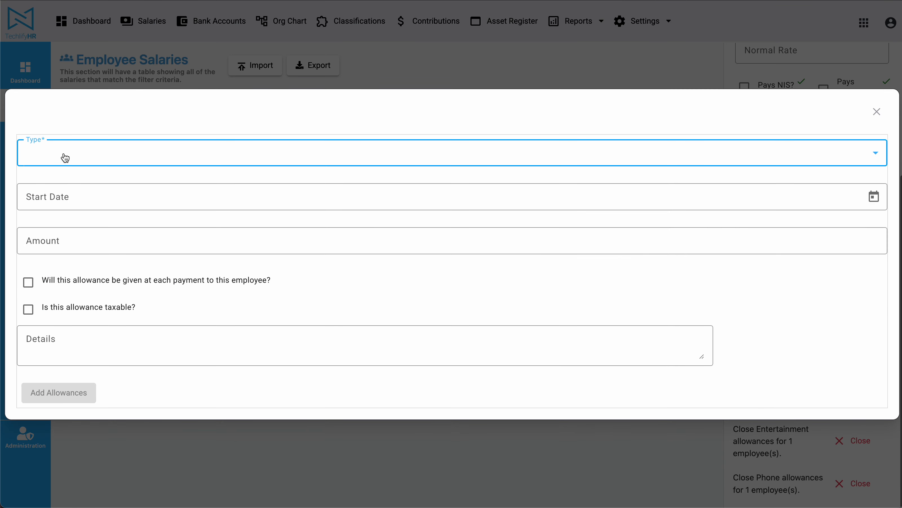
left_click(65, 157)
left_click(73, 283)
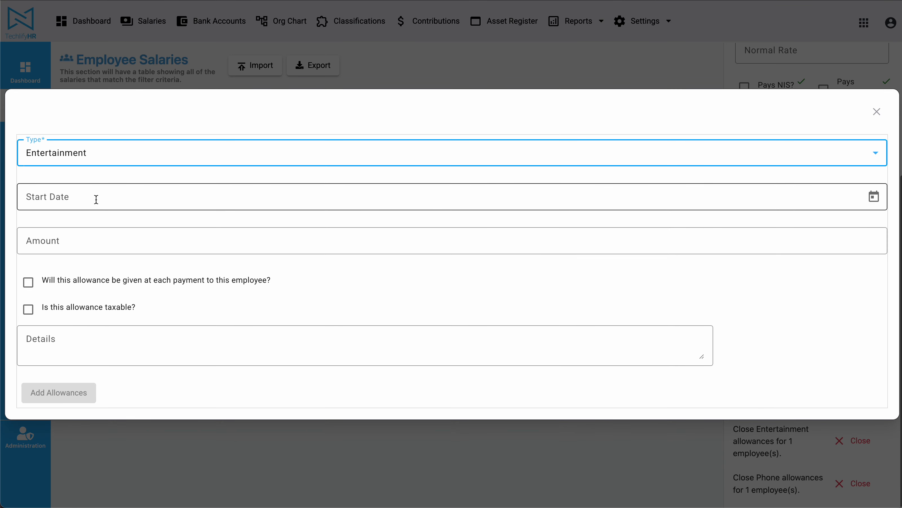
left_click(97, 196)
left_click(872, 196)
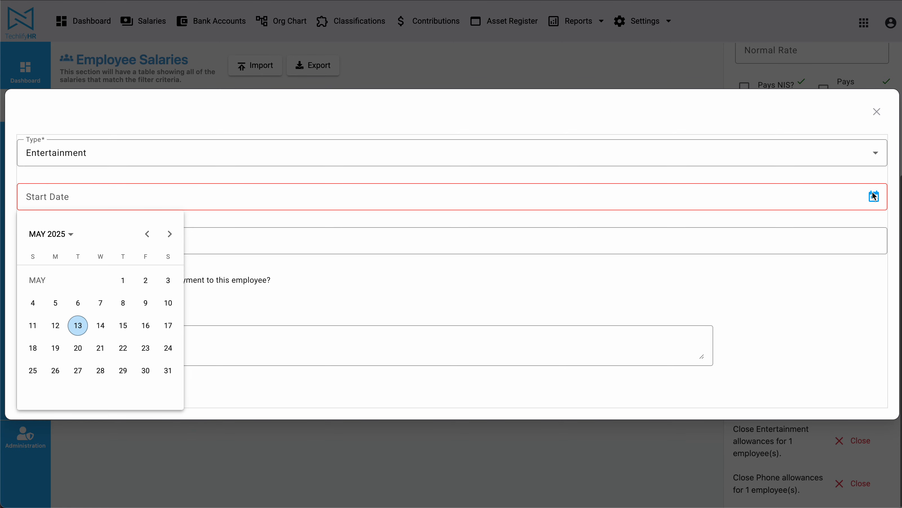
left_click(123, 280)
Set the allowance amount to 10000, add it to the selected employees and reload the salaries list.
left_click(77, 240)
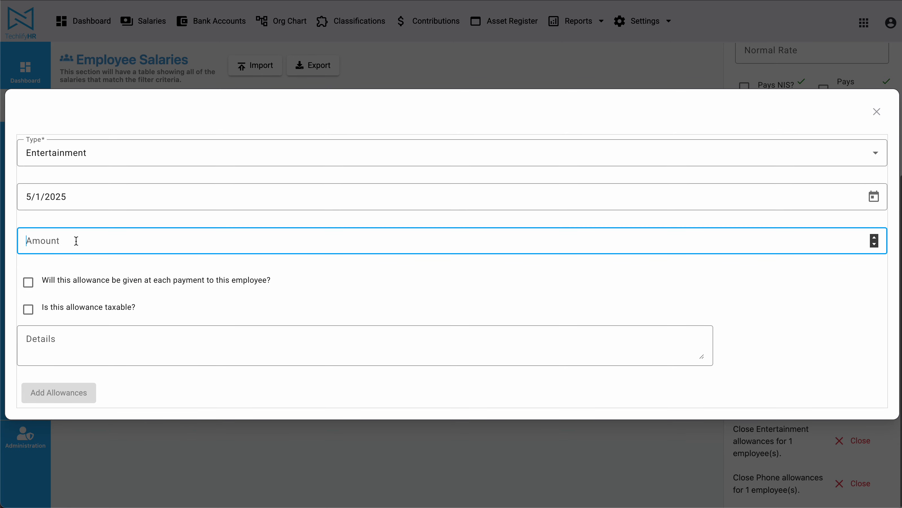
type("1000")
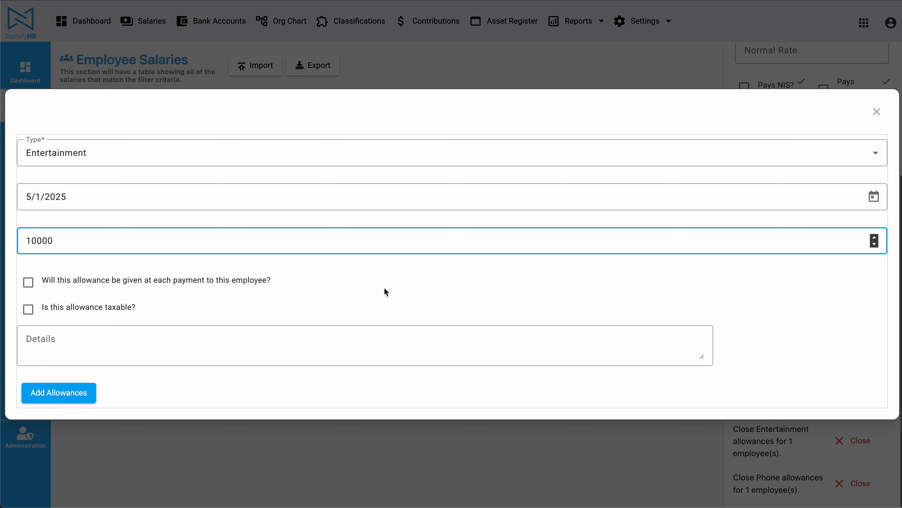
type("0")
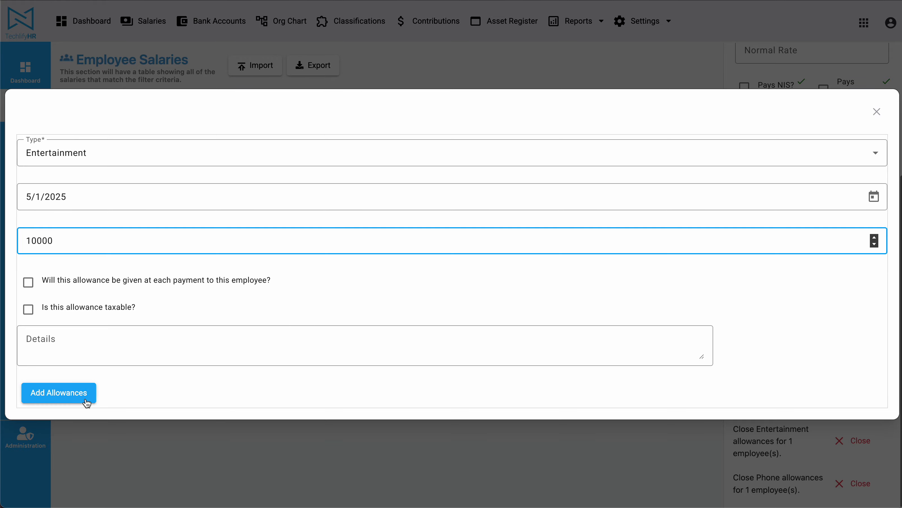
left_click(81, 391)
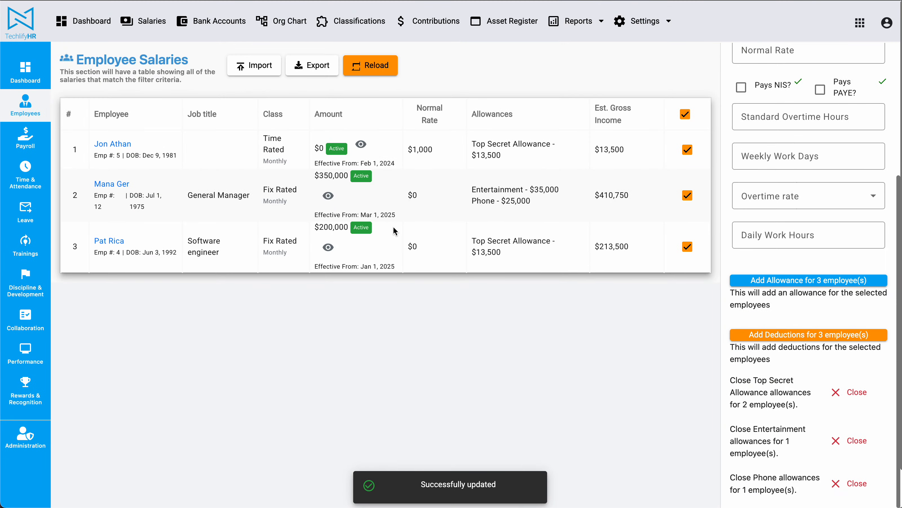
left_click(376, 61)
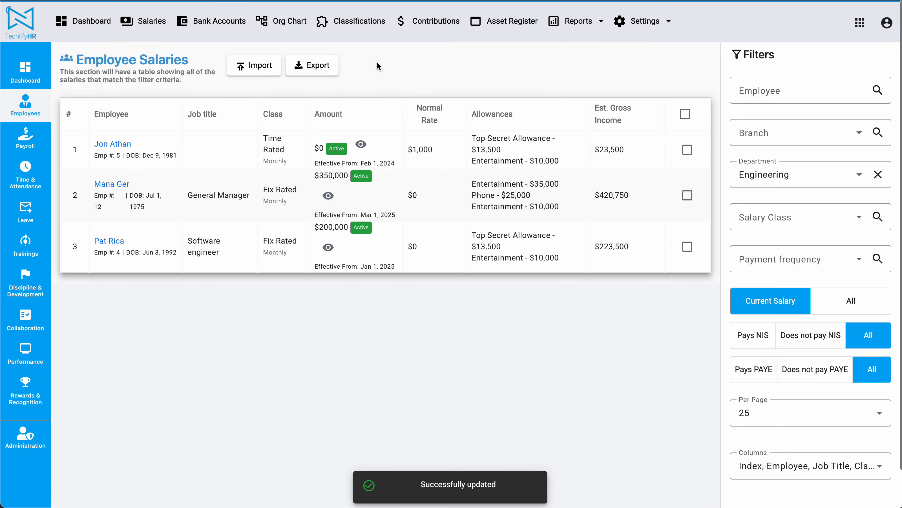
Check the Engineering employees' allowances and the update options for the General Manager's row.
triple_click(496, 164)
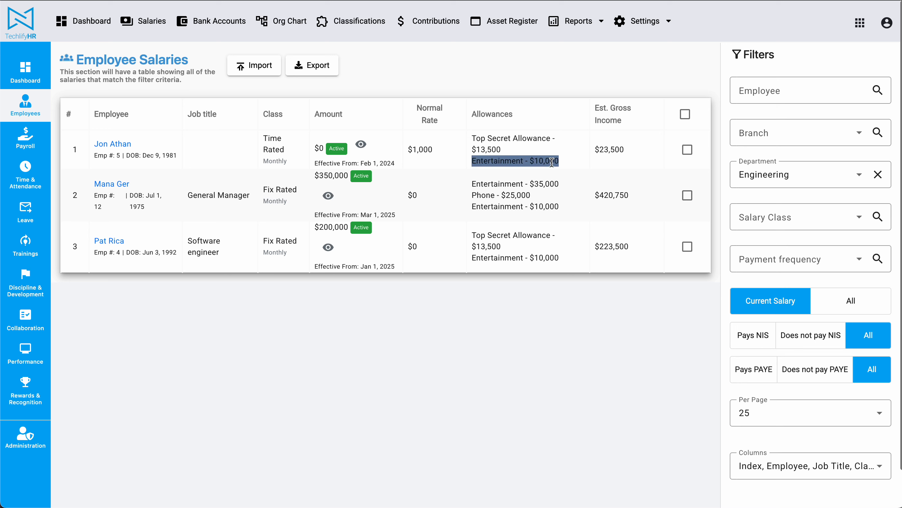
left_click_drag(462, 188, 533, 181)
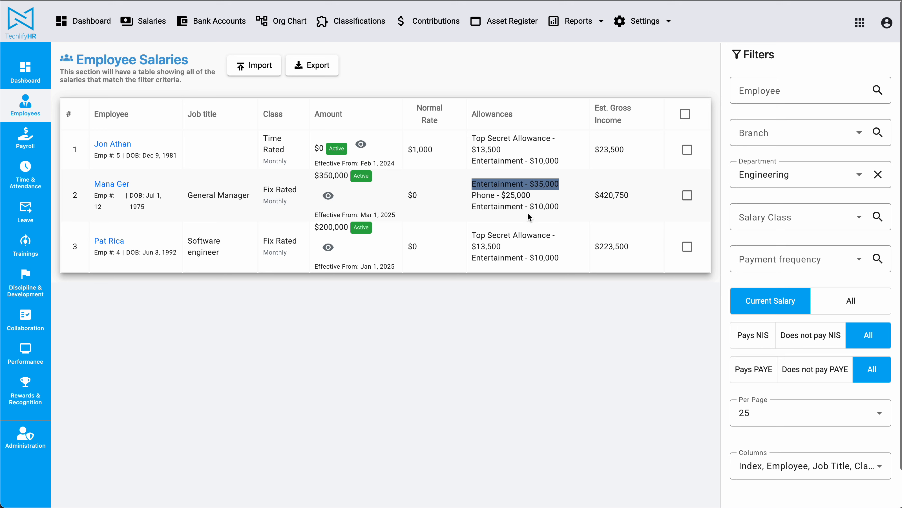
left_click(489, 209)
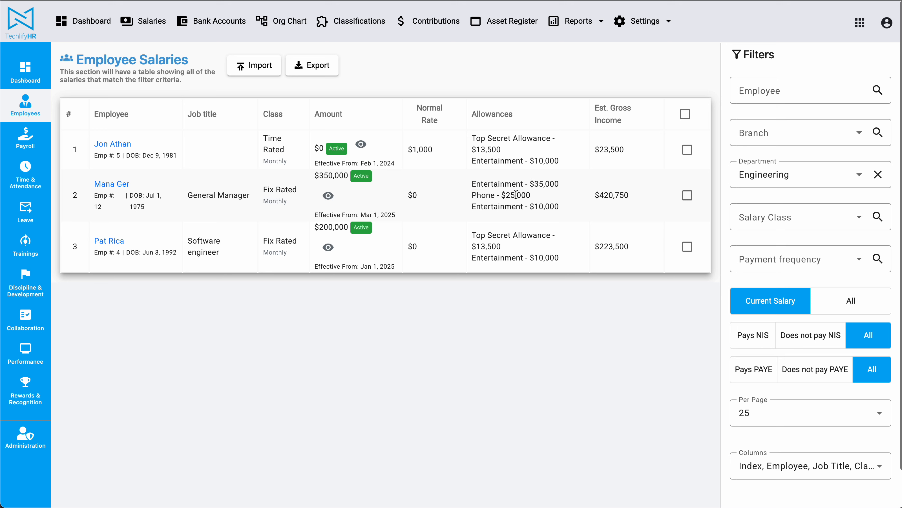
left_click_drag(94, 191, 167, 200)
left_click_drag(472, 195, 557, 208)
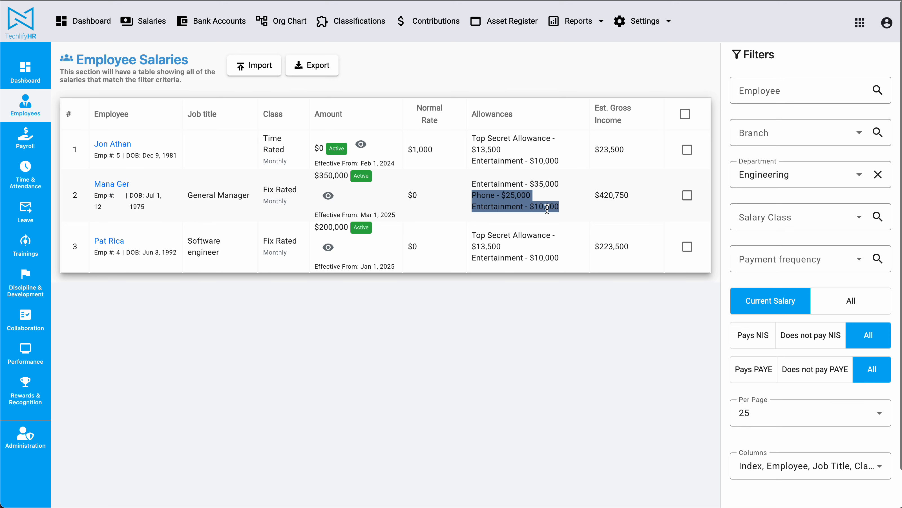
left_click(546, 209)
left_click(687, 195)
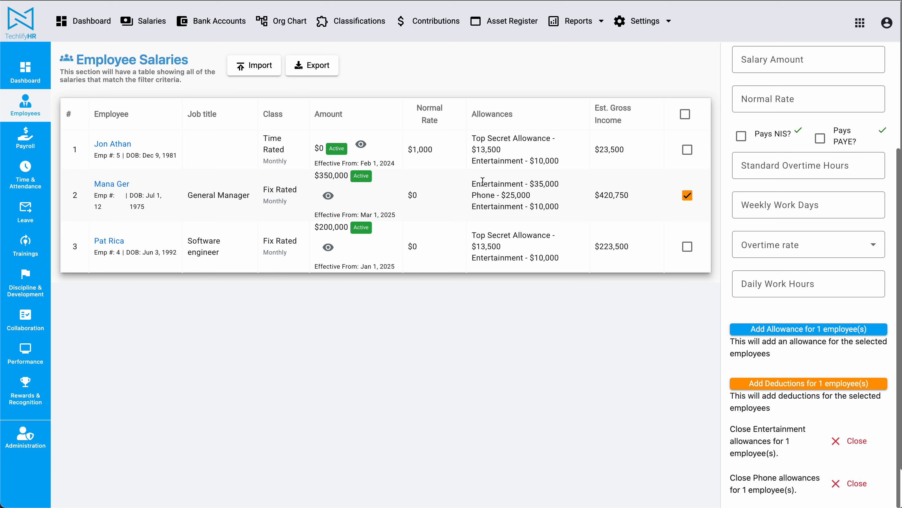
Open the General Manager's employee profile and delete the $10,000 Entertainment allowance that started May 1, 2025.
right_click(117, 185)
left_click(168, 82)
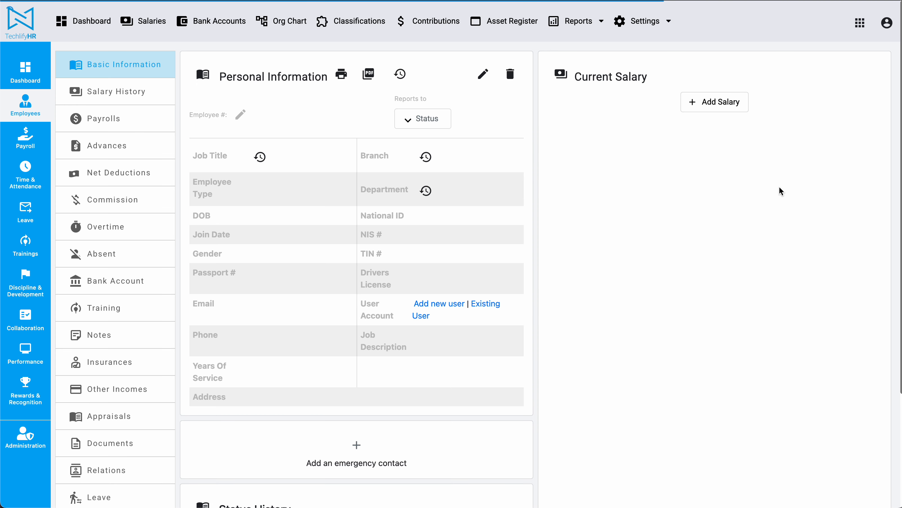
scroll(778, 186, "down", 3)
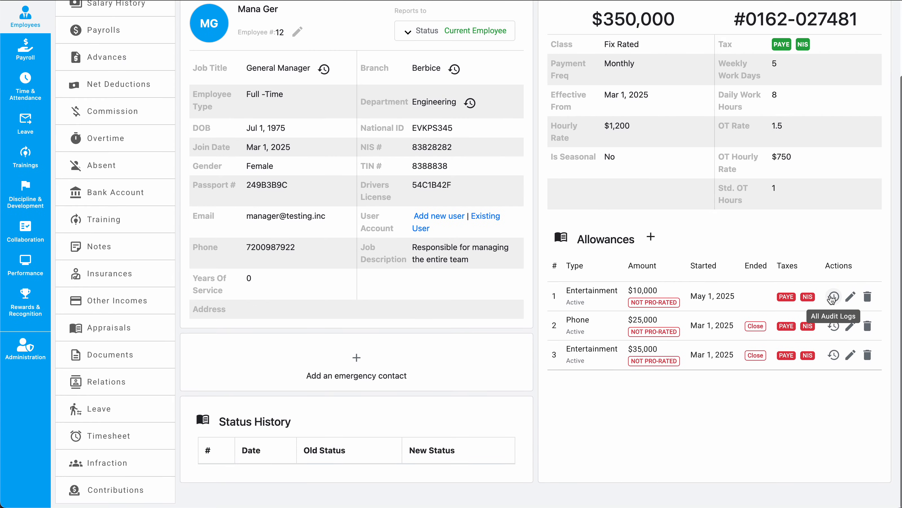
left_click(867, 296)
left_click(509, 298)
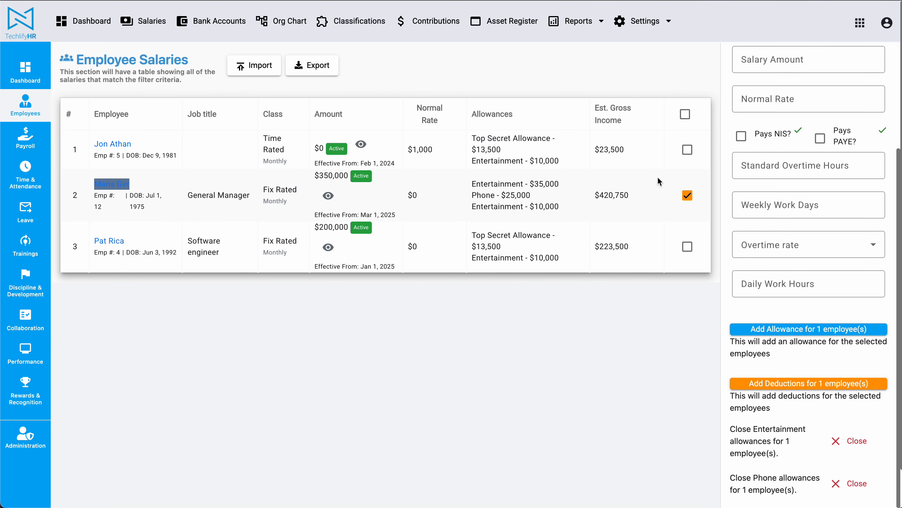
Back in the salaries list, clear the row selection and Department filter, and check which employees have the Top Secret Allowance.
left_click(686, 195)
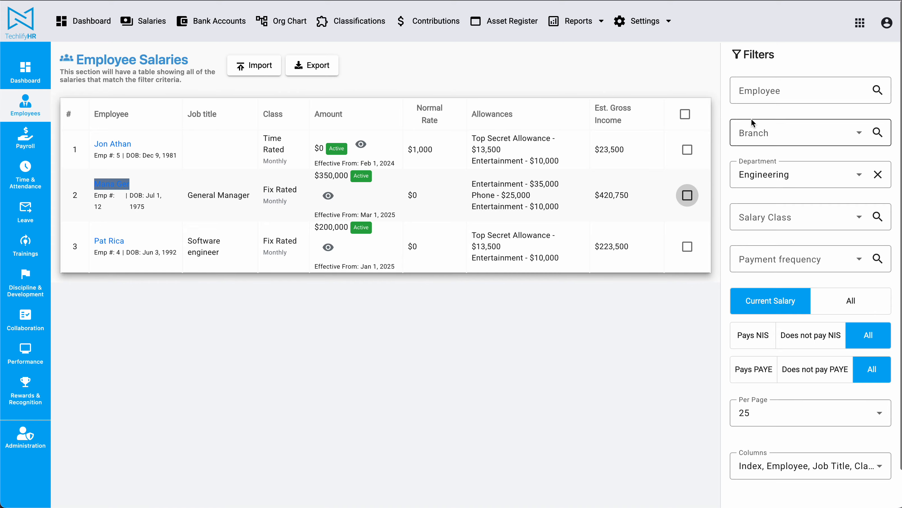
left_click(878, 174)
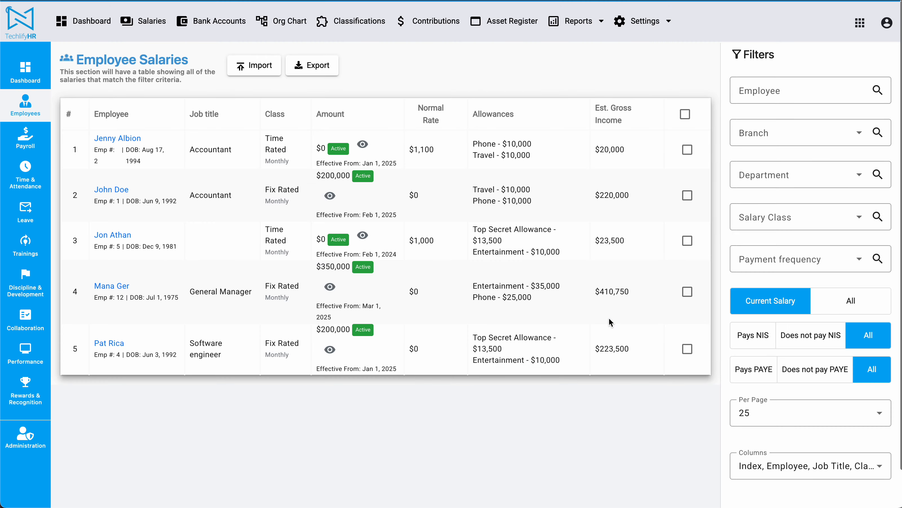
left_click_drag(473, 335, 533, 333)
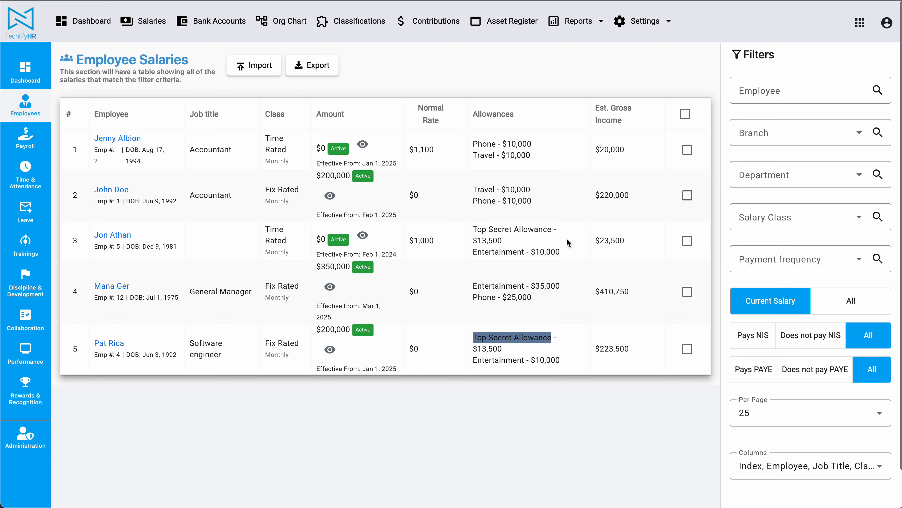
mouse_move(473, 230)
left_mouse_down()
mouse_move(550, 229)
mouse_move(473, 230)
left_mouse_up()
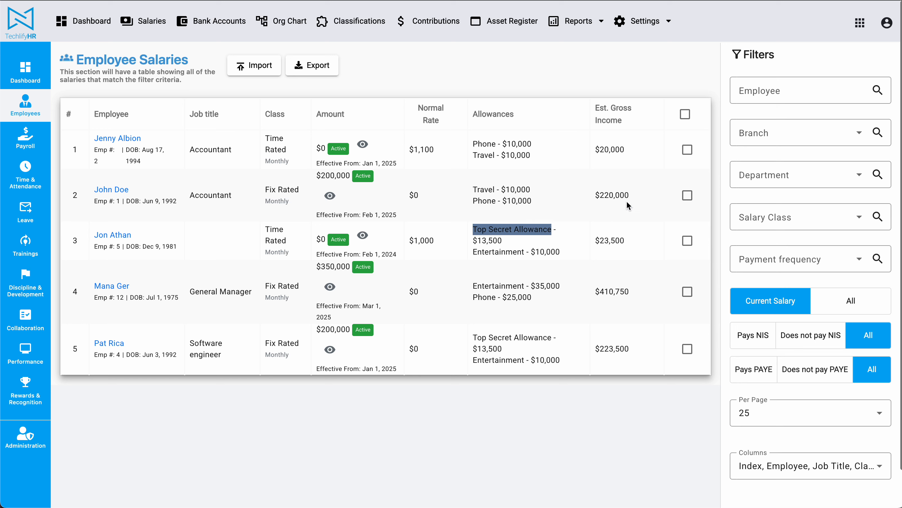
left_click(514, 222)
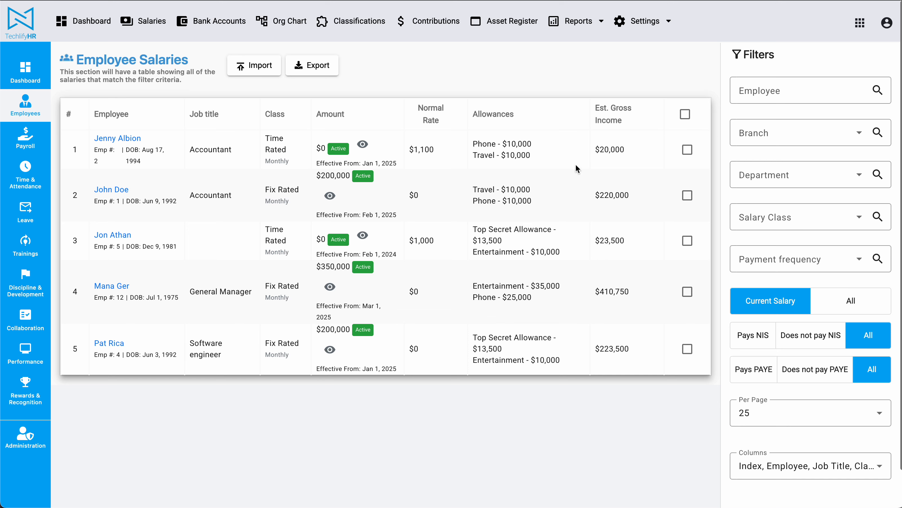
Select all employees in the salaries list and open the form for closing their Top Secret Allowance.
left_click(684, 114)
scroll(796, 291, "down", 5)
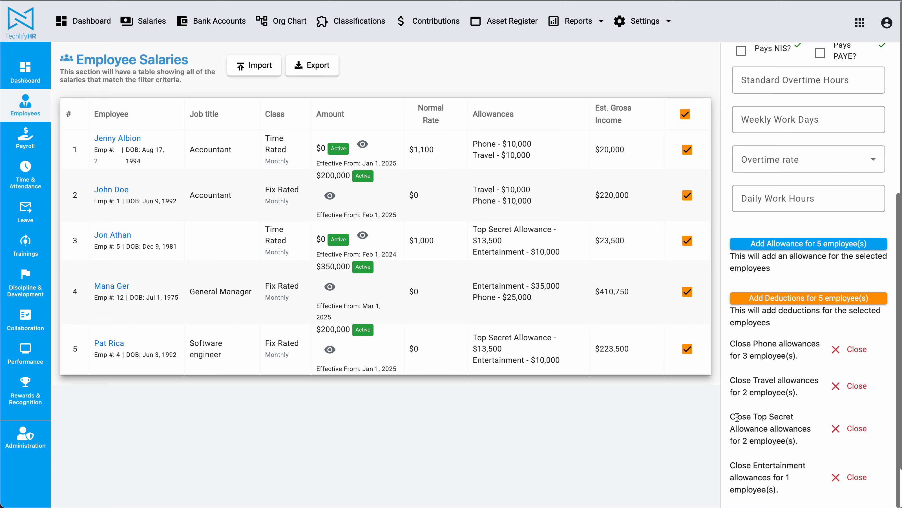
left_click_drag(730, 417, 784, 440)
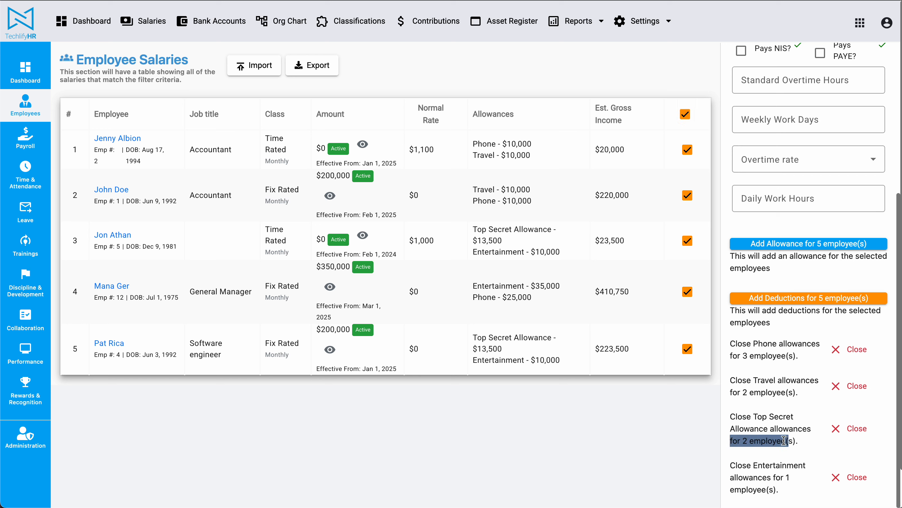
left_click(764, 420)
left_click(849, 429)
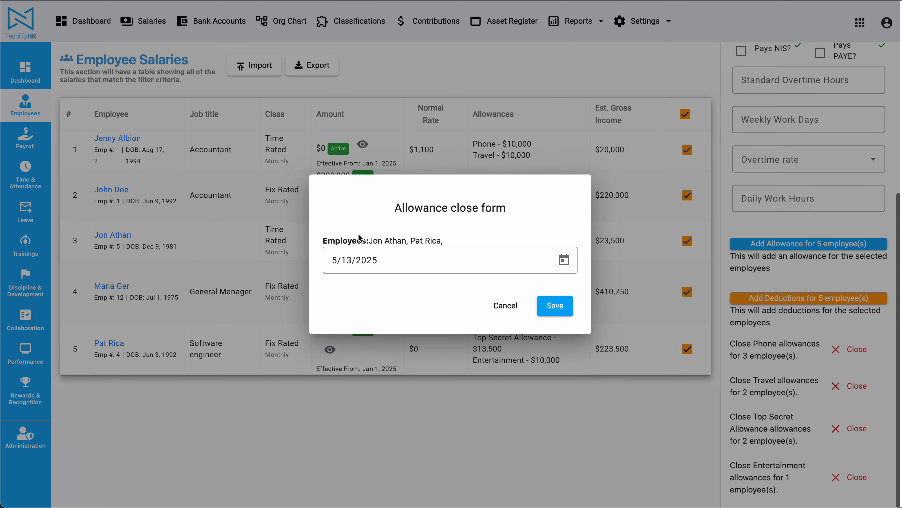
Set the Top Secret Allowance closing date to 5/31/2025, save the closure and reload the salaries list.
left_click(563, 260)
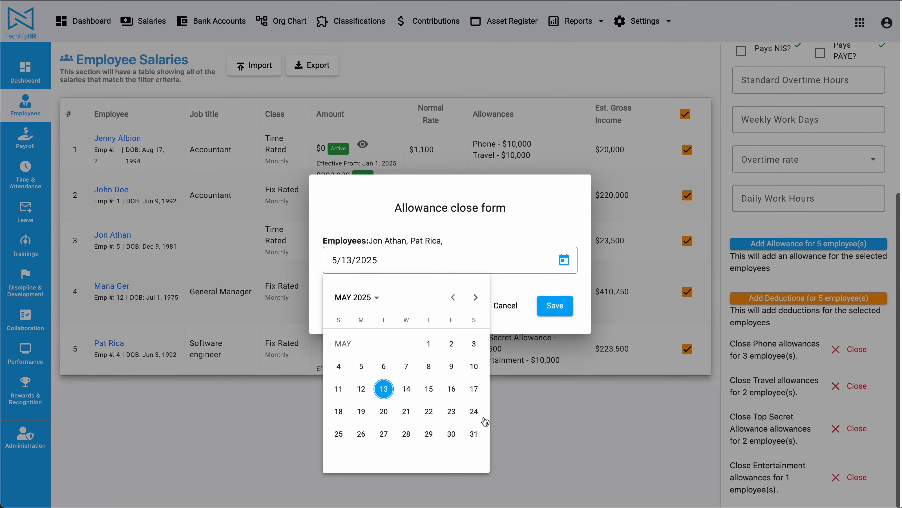
left_click(473, 434)
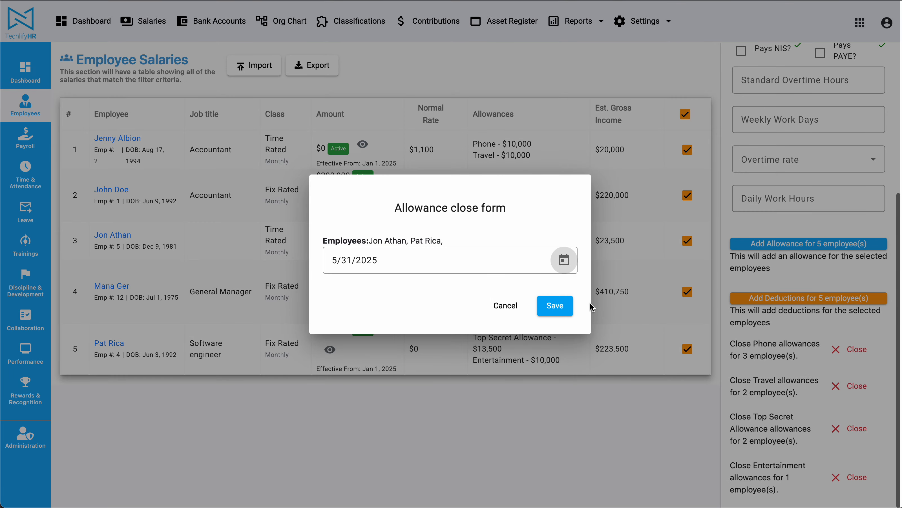
left_click(554, 305)
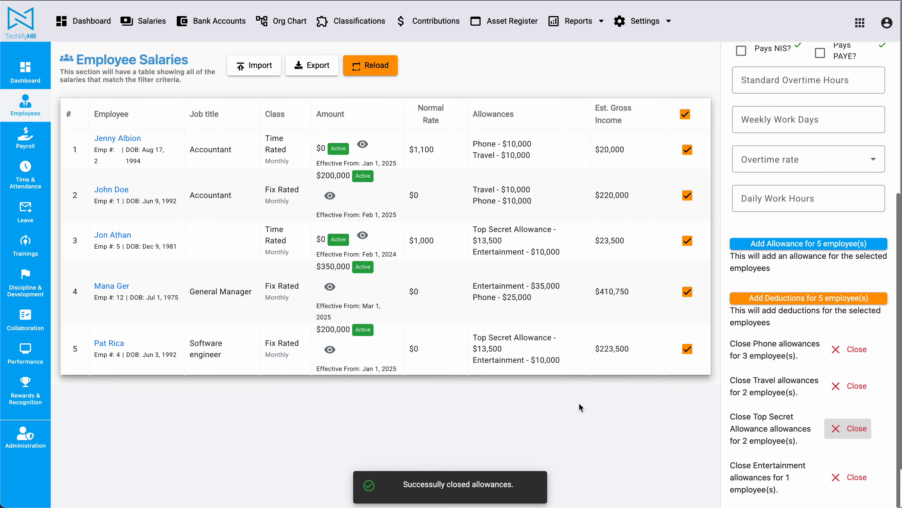
left_click(371, 69)
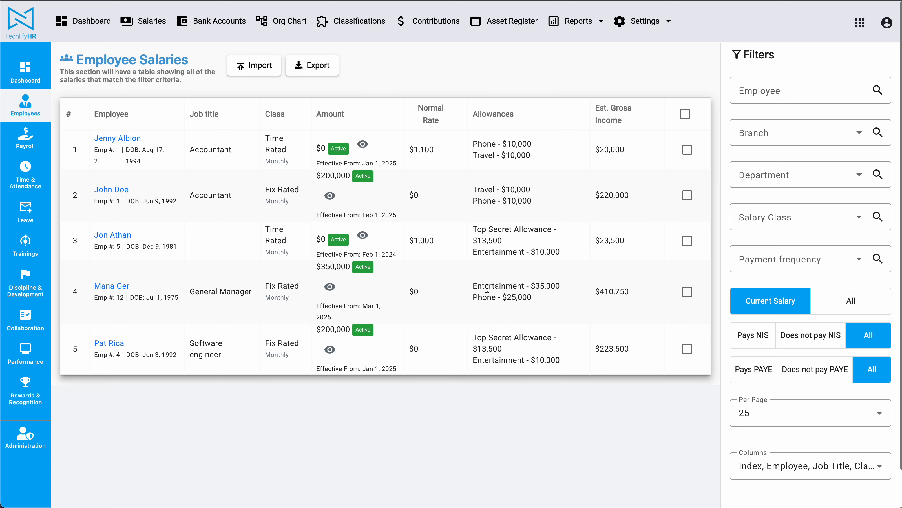
Check the Top Secret Allowance's end date in the Software engineer's employee profile and return to the salaries list.
left_click_drag(473, 336, 506, 352)
left_click(109, 343)
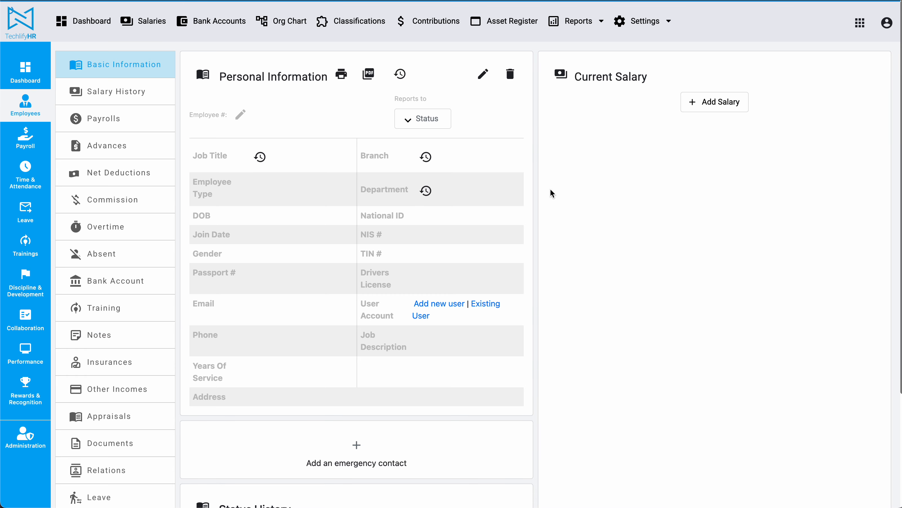
scroll(763, 244, "down", 3)
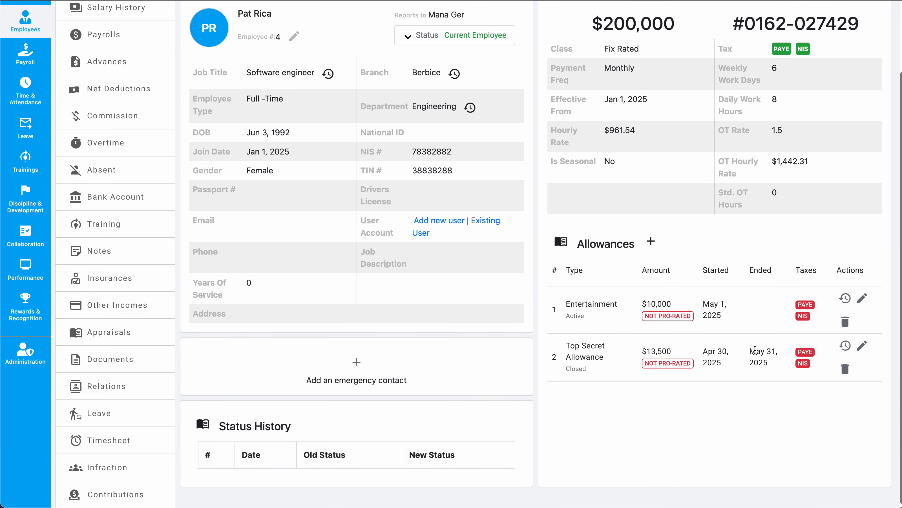
double_click(753, 351)
left_click_drag(753, 350, 771, 364)
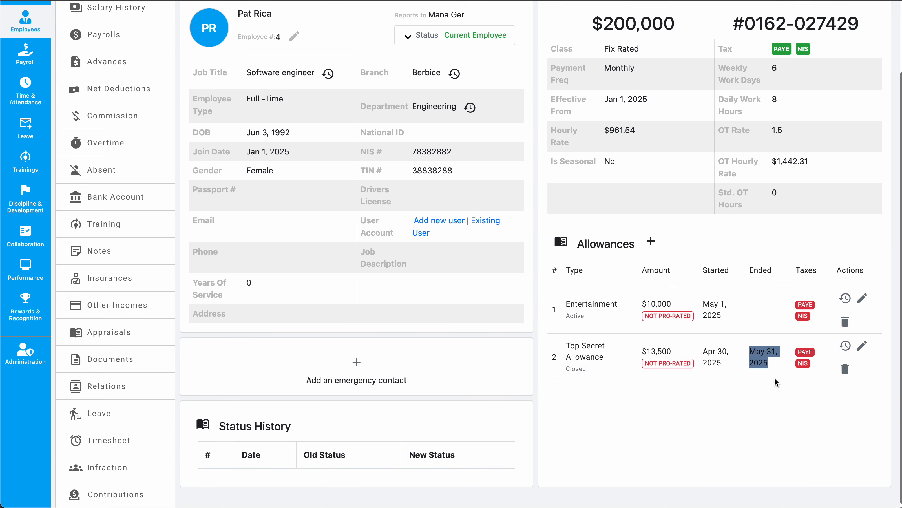
scroll(774, 383, "up", 3)
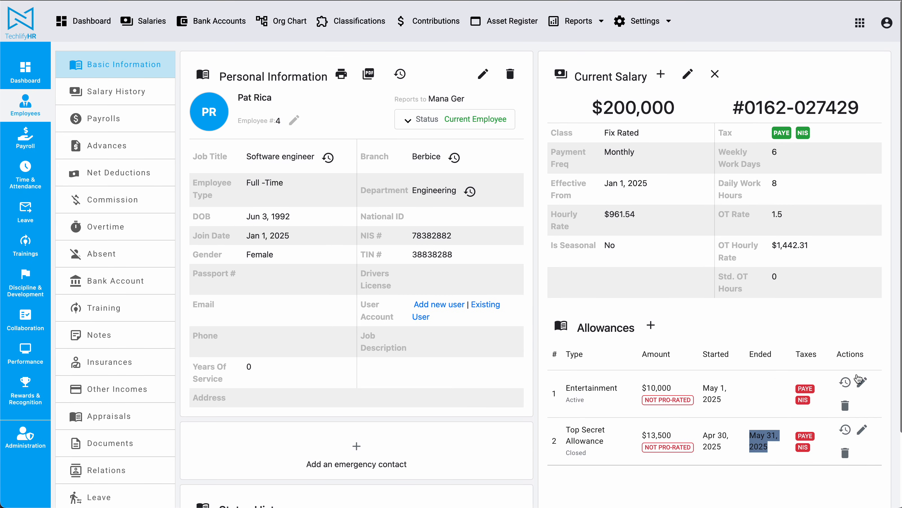
scroll(771, 320, "down", 2)
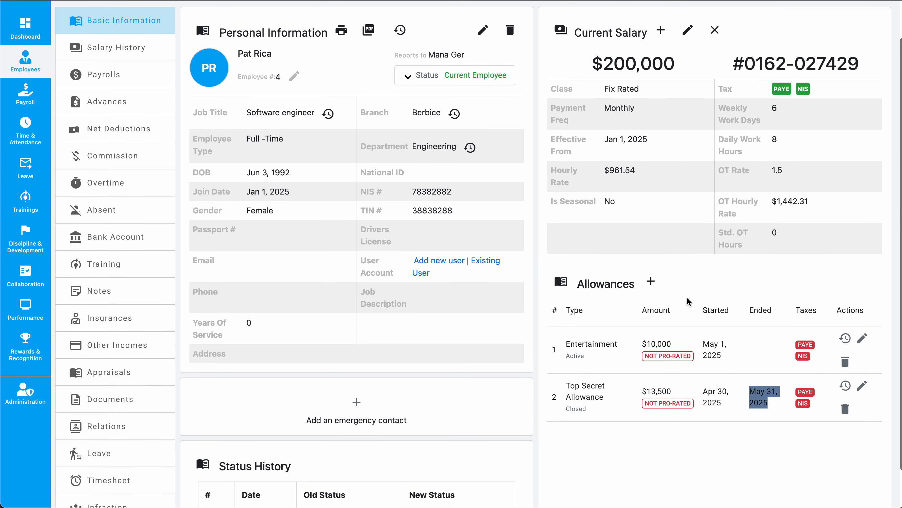
scroll(778, 303, "up", 2)
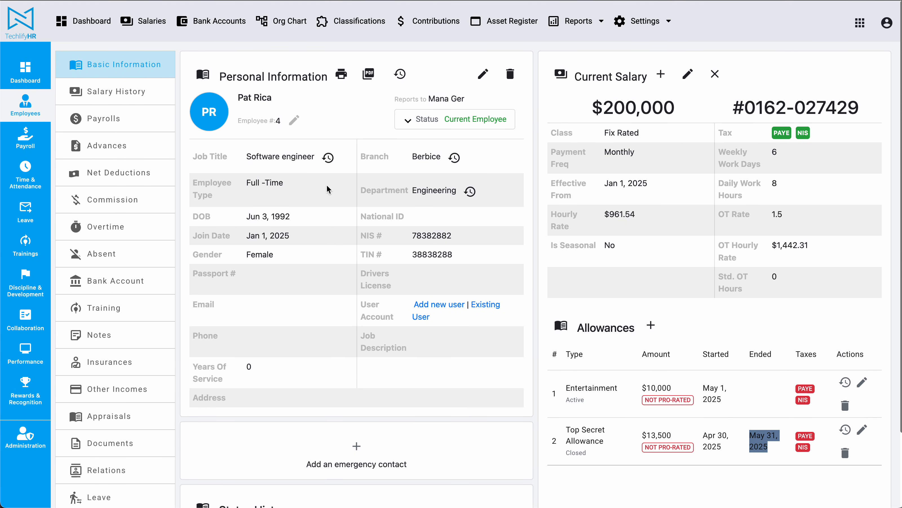
left_click(149, 21)
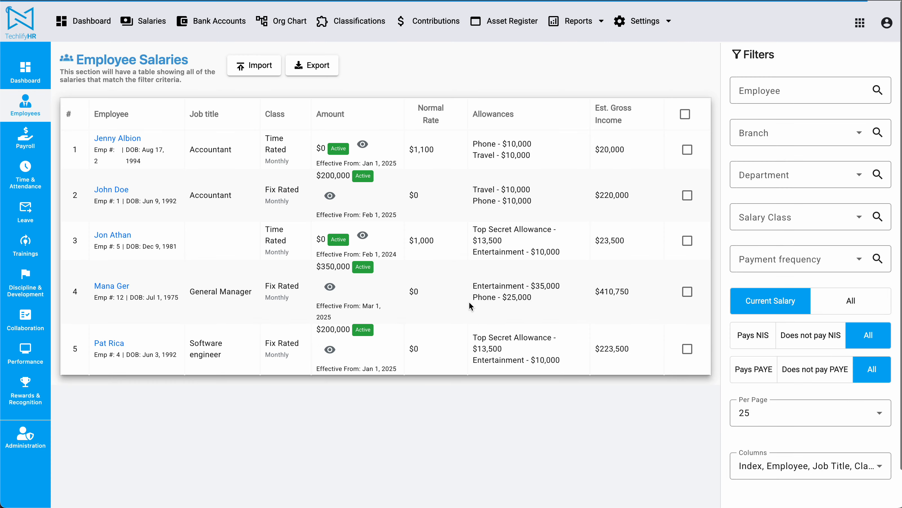